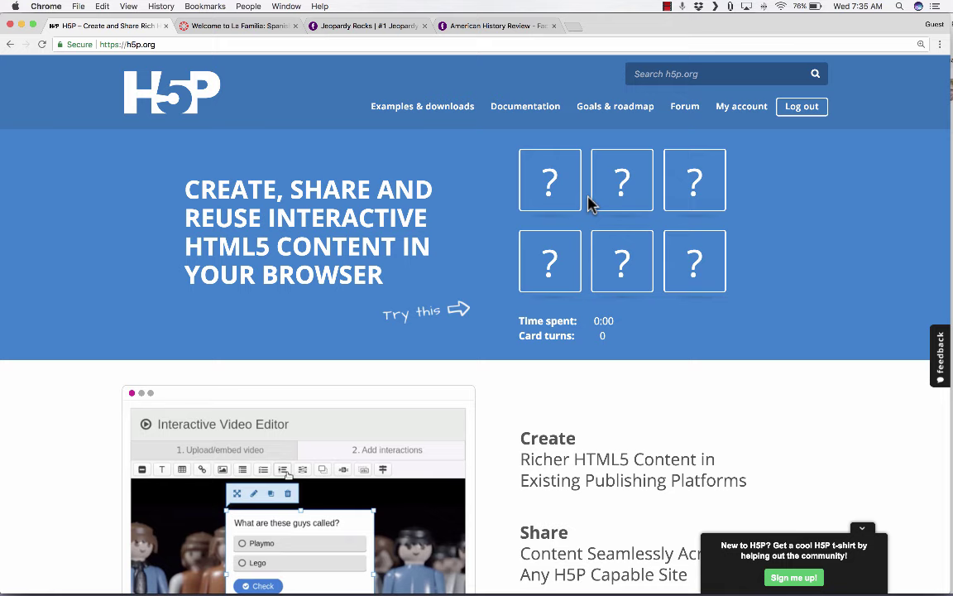
- Look over the H5P home page, including the Interactive Video Editor preview and the Create, Share and Reuse descriptions
{"action": "scroll", "coordinate": [591, 204], "scroll_direction": "down", "scroll_amount": 4}
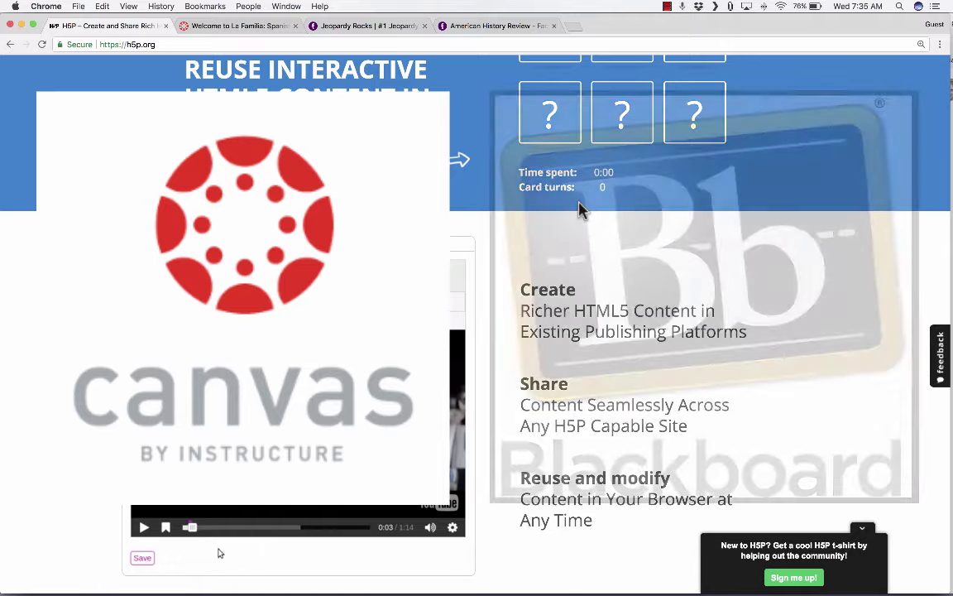
{"action": "scroll", "coordinate": [453, 331], "scroll_direction": "down", "scroll_amount": 1}
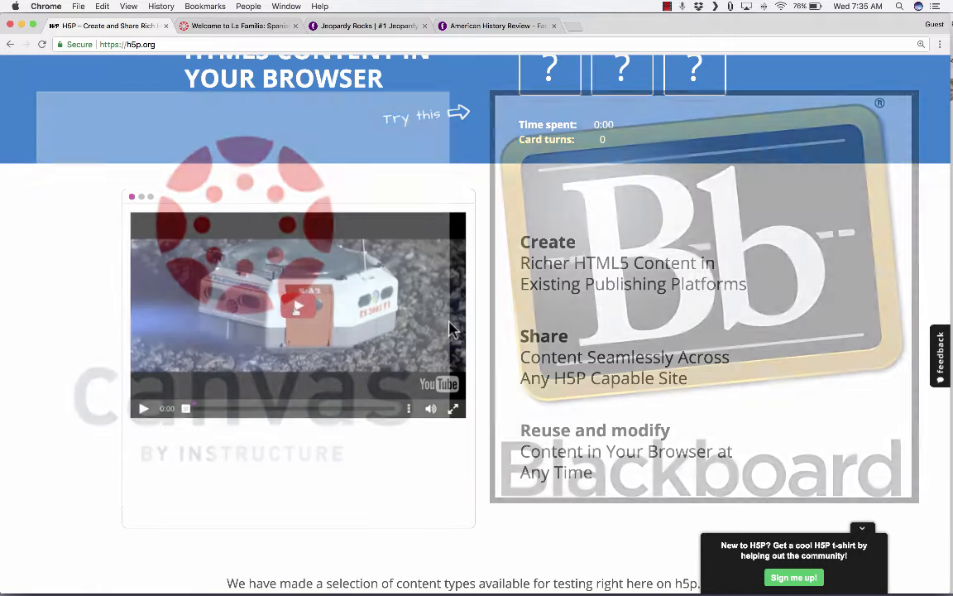
{"action": "left_click", "coordinate": [447, 329]}
{"action": "scroll", "coordinate": [447, 330], "scroll_direction": "down", "scroll_amount": 3}
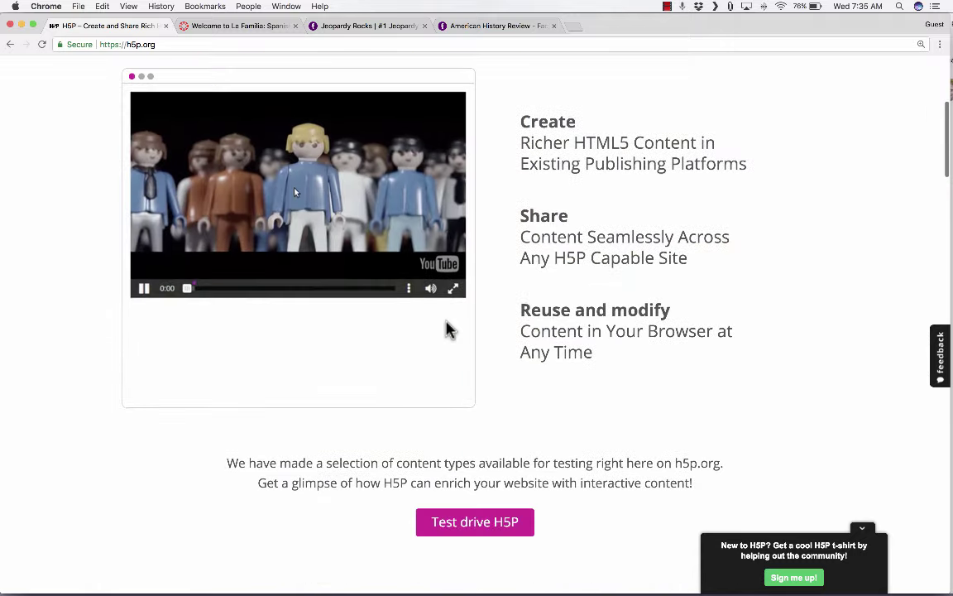
{"action": "scroll", "coordinate": [358, 336], "scroll_direction": "up", "scroll_amount": 6}
{"action": "scroll", "coordinate": [357, 336], "scroll_direction": "down", "scroll_amount": 3}
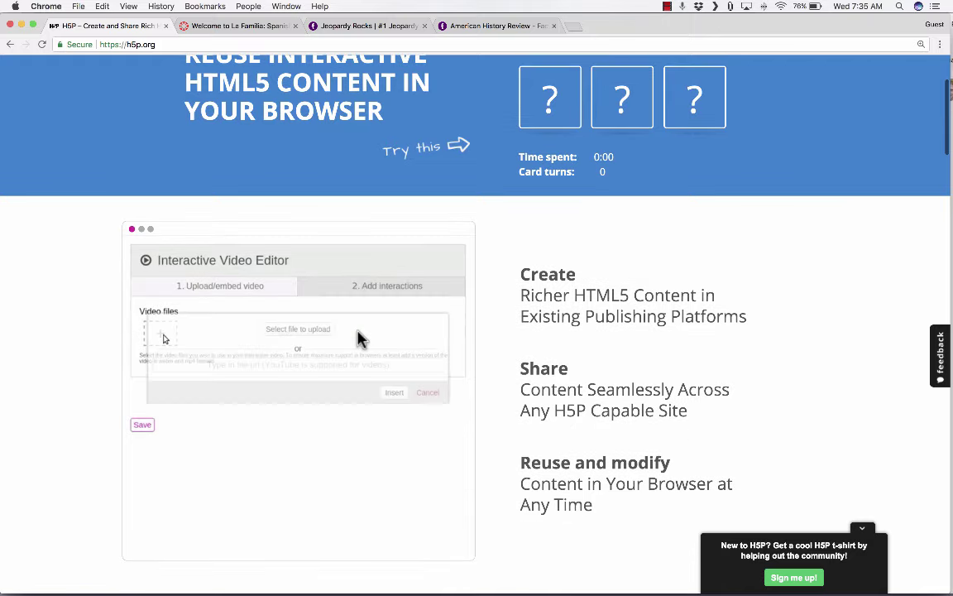
{"action": "scroll", "coordinate": [371, 346], "scroll_direction": "up", "scroll_amount": 3}
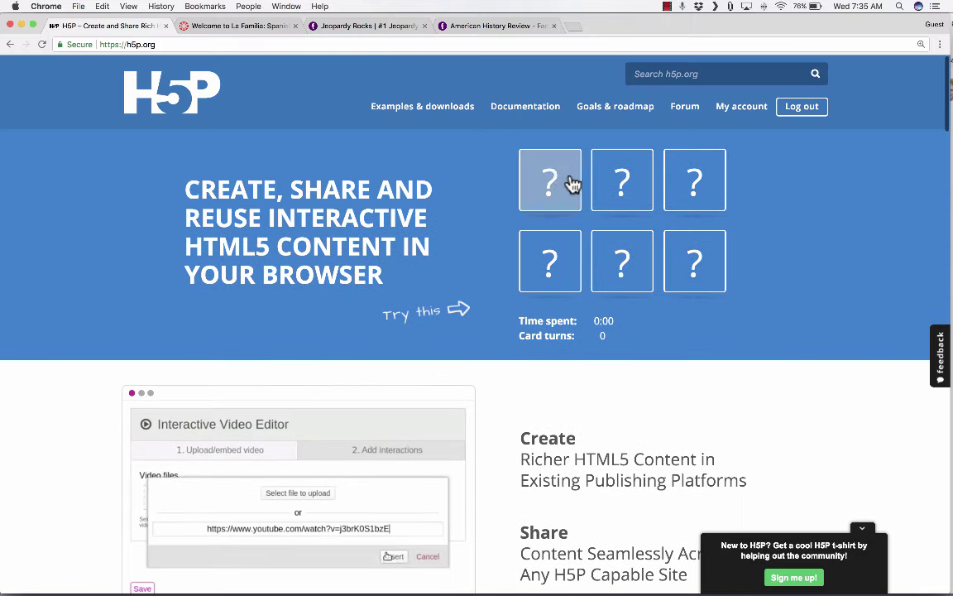
- Try the home page's memory game by turning over all six cards to match the pairs
{"action": "left_click", "coordinate": [564, 183]}
{"action": "left_click", "coordinate": [620, 256]}
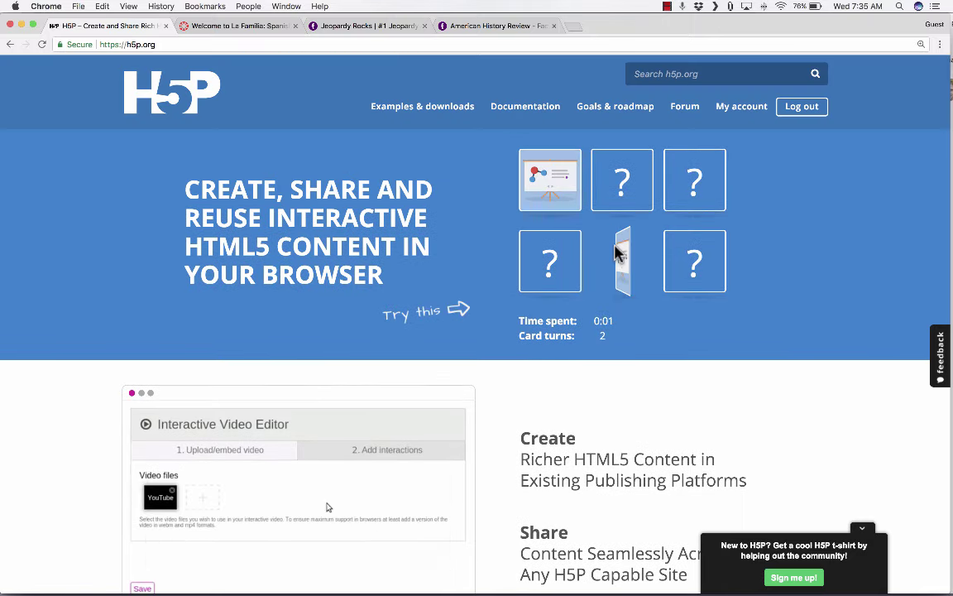
{"action": "left_click", "coordinate": [554, 265]}
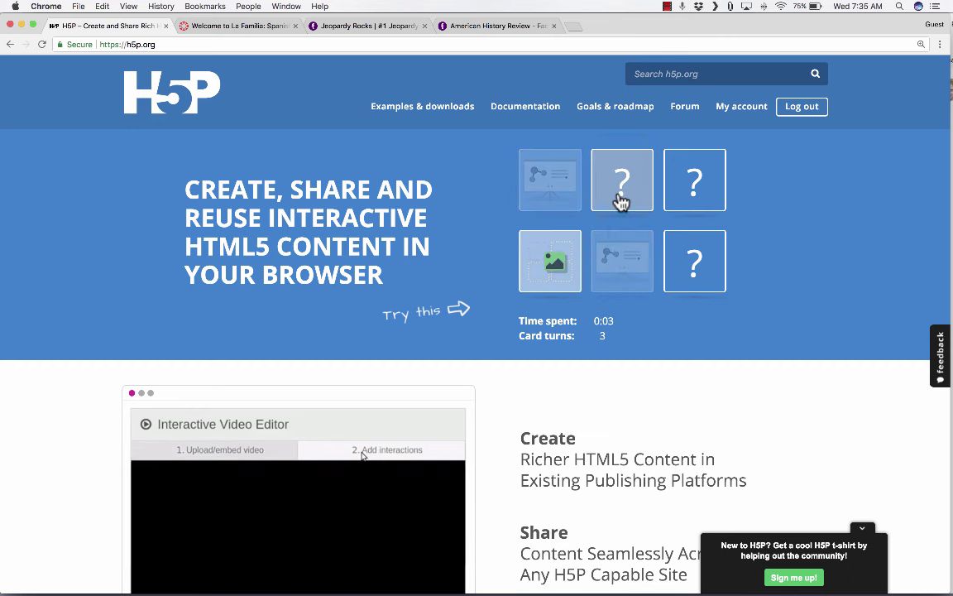
{"action": "left_click", "coordinate": [619, 202]}
{"action": "left_click", "coordinate": [692, 207]}
{"action": "left_click", "coordinate": [692, 247]}
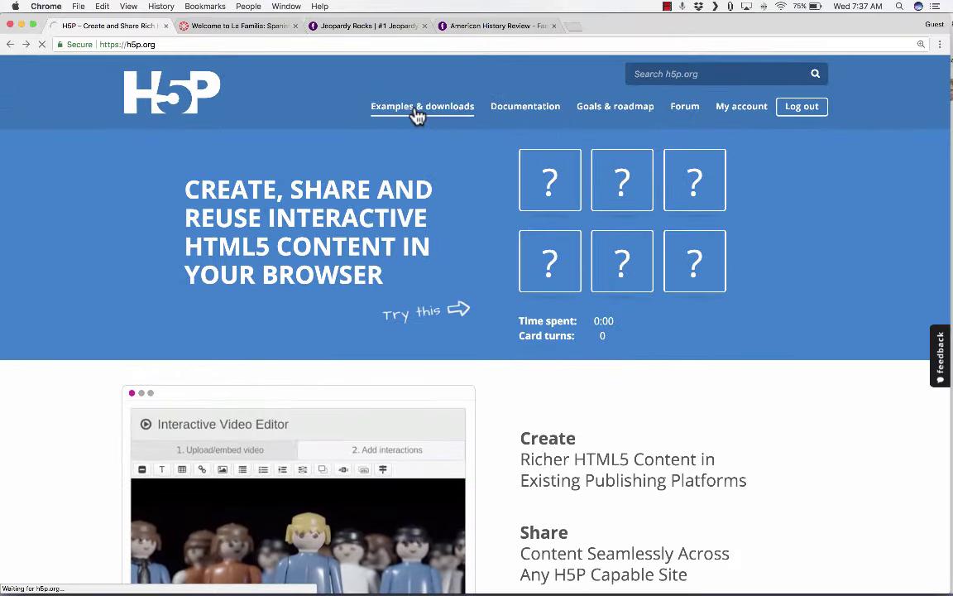
- Open the Examples and Downloads page and examine the featured items and the full list of content types
{"action": "left_click", "coordinate": [418, 116]}
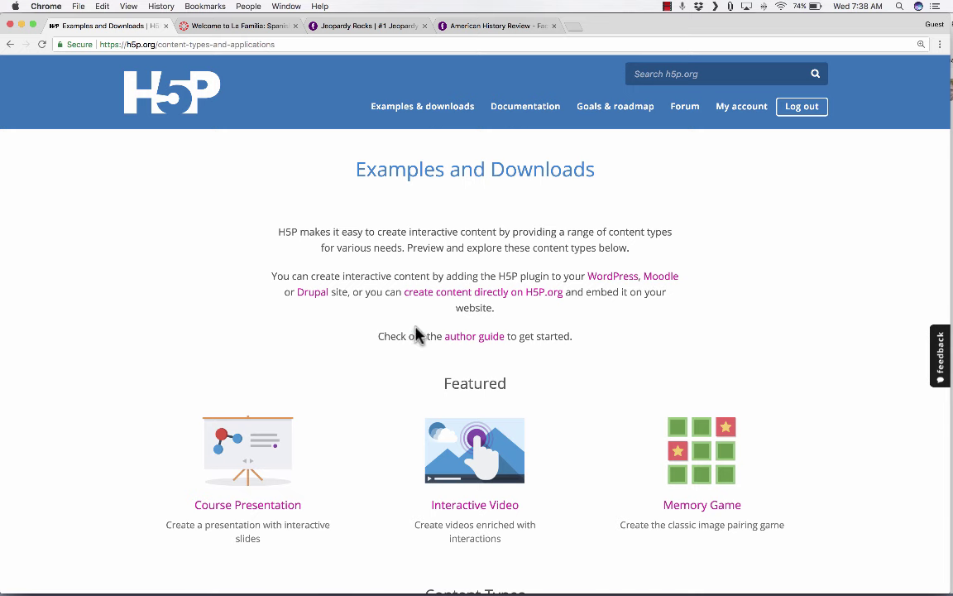
{"action": "scroll", "coordinate": [546, 379], "scroll_direction": "down", "scroll_amount": 5}
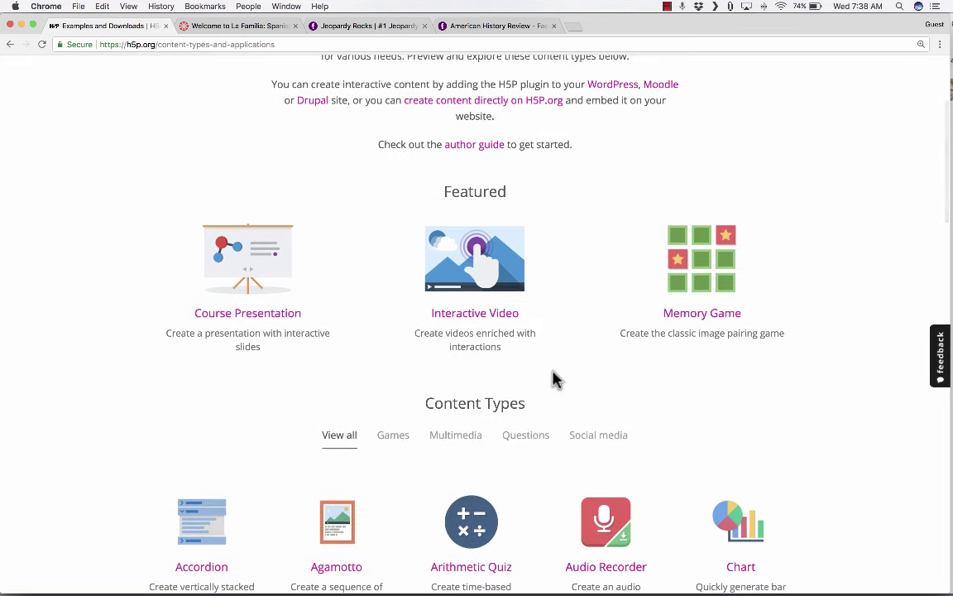
{"action": "scroll", "coordinate": [555, 379], "scroll_direction": "down", "scroll_amount": 1}
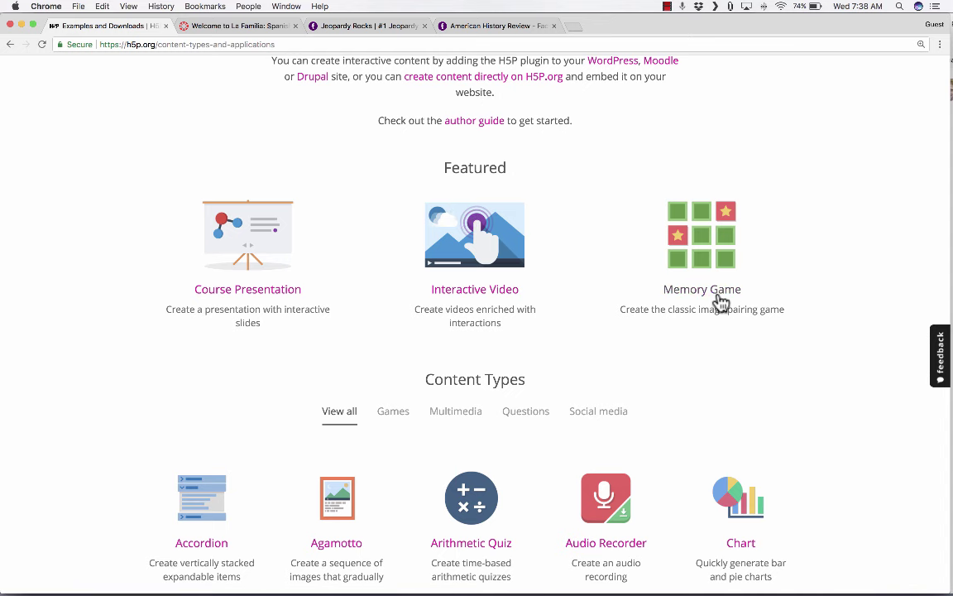
{"action": "scroll", "coordinate": [704, 308], "scroll_direction": "down", "scroll_amount": 6}
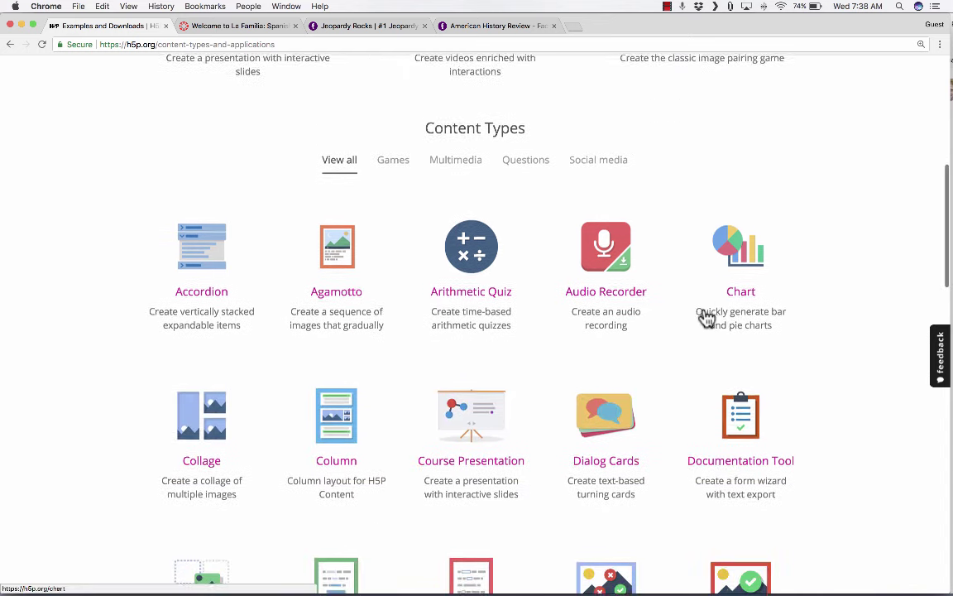
{"action": "scroll", "coordinate": [707, 319], "scroll_direction": "down", "scroll_amount": 2}
{"action": "scroll", "coordinate": [704, 314], "scroll_direction": "down", "scroll_amount": 4}
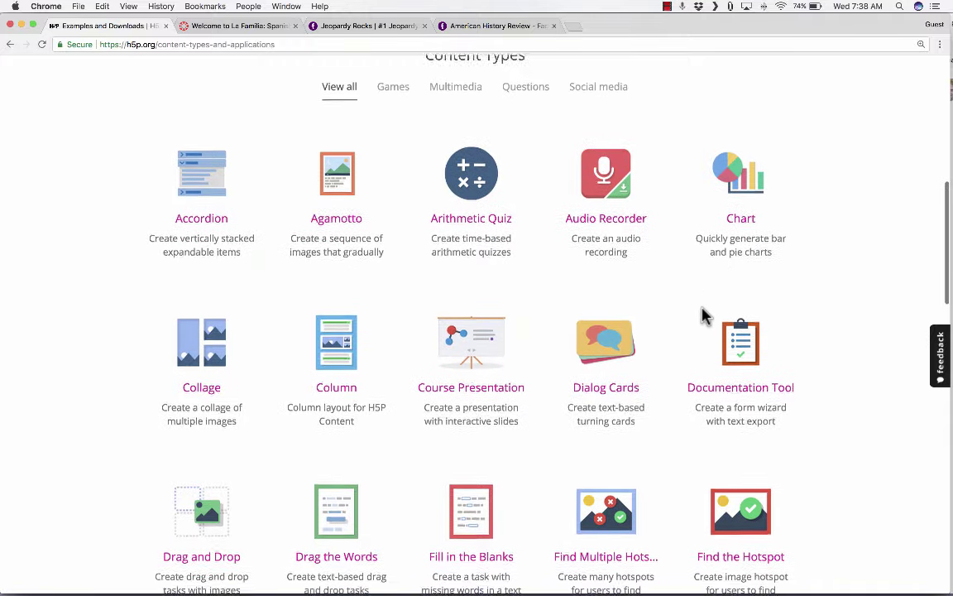
{"action": "scroll", "coordinate": [704, 314], "scroll_direction": "down", "scroll_amount": 7}
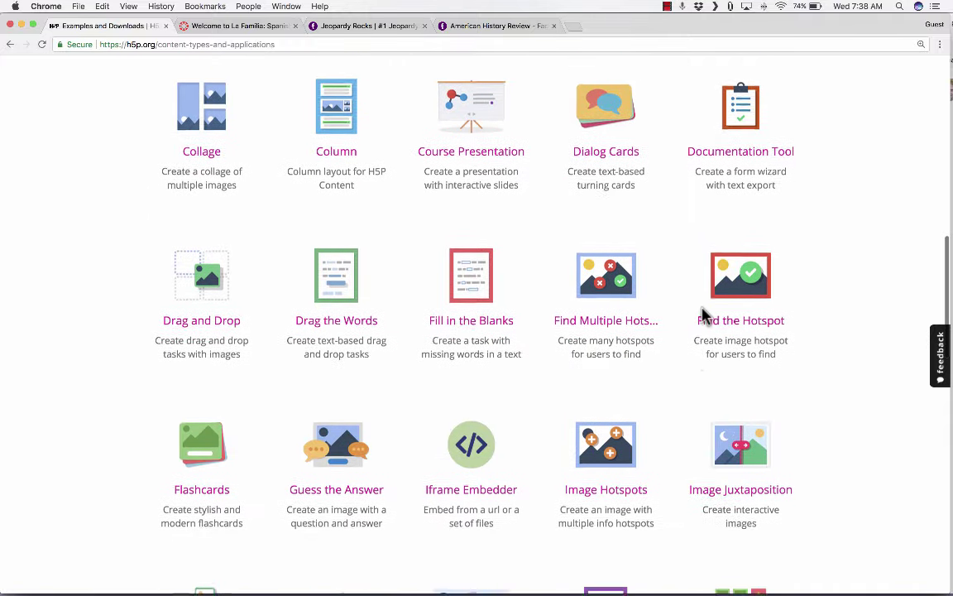
{"action": "scroll", "coordinate": [702, 315], "scroll_direction": "down", "scroll_amount": 3}
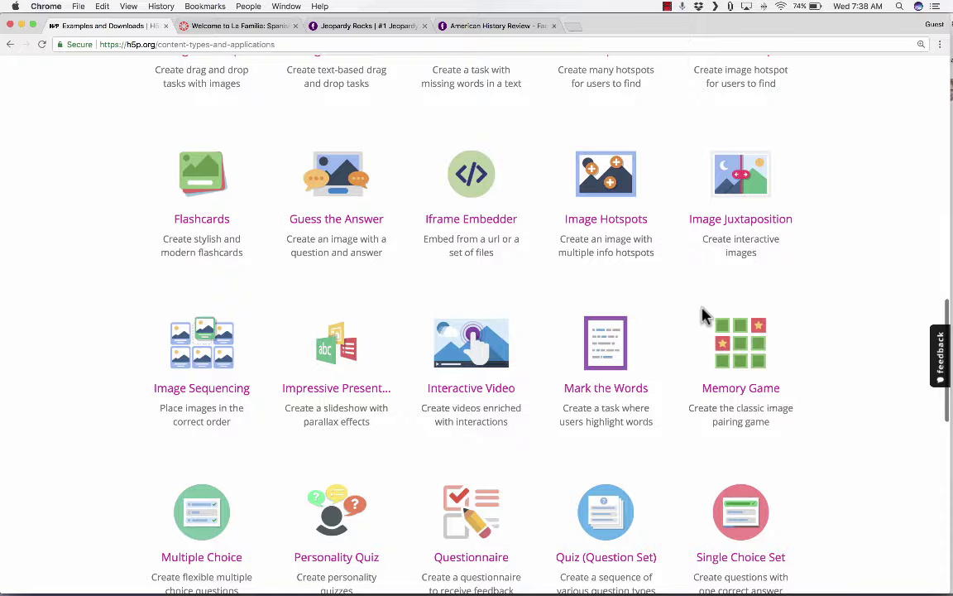
{"action": "scroll", "coordinate": [522, 394], "scroll_direction": "up", "scroll_amount": 10}
{"action": "scroll", "coordinate": [521, 385], "scroll_direction": "down", "scroll_amount": 2}
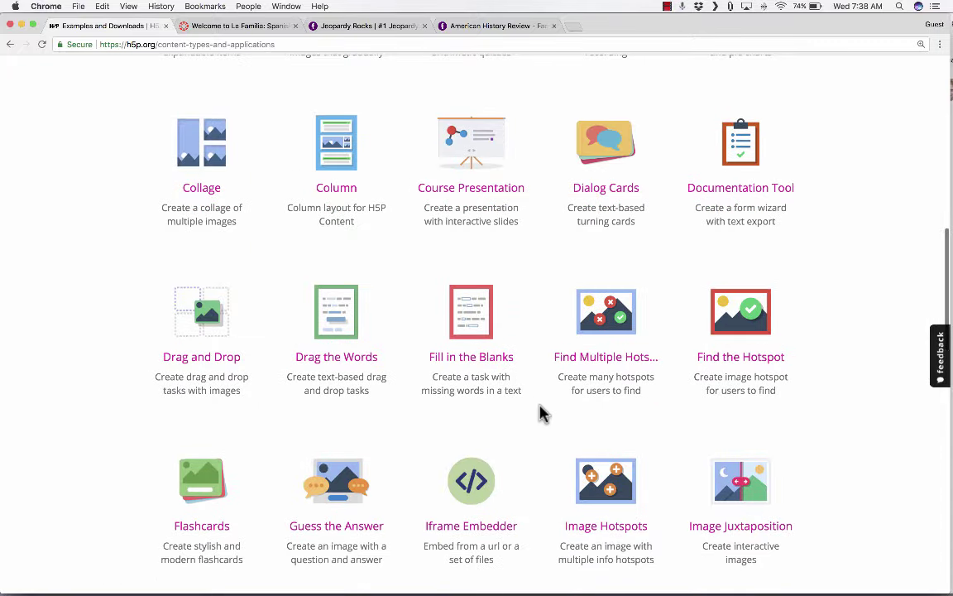
{"action": "scroll", "coordinate": [541, 410], "scroll_direction": "down", "scroll_amount": 3}
{"action": "scroll", "coordinate": [539, 414], "scroll_direction": "up", "scroll_amount": 3}
{"action": "scroll", "coordinate": [540, 414], "scroll_direction": "up", "scroll_amount": 15}
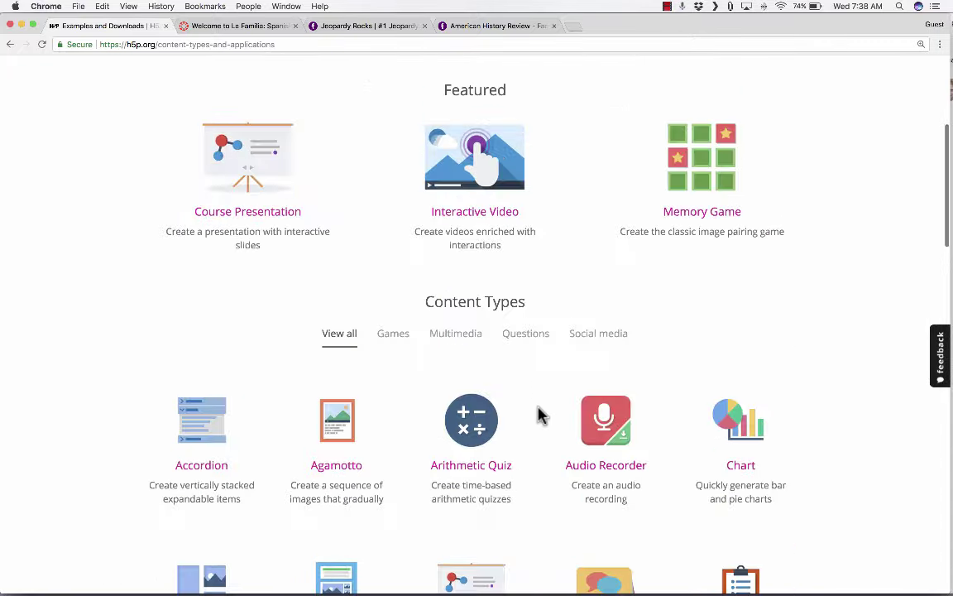
{"action": "scroll", "coordinate": [541, 415], "scroll_direction": "down", "scroll_amount": 2}
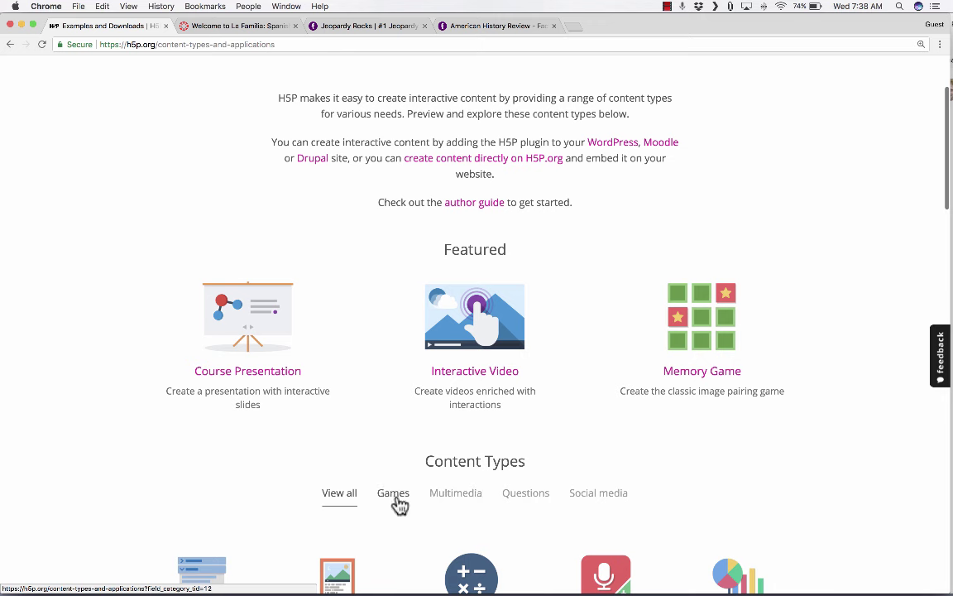
- View the content types filtered by Games, Multimedia, Questions and Social media in turn
{"action": "scroll", "coordinate": [691, 459], "scroll_direction": "down", "scroll_amount": 5}
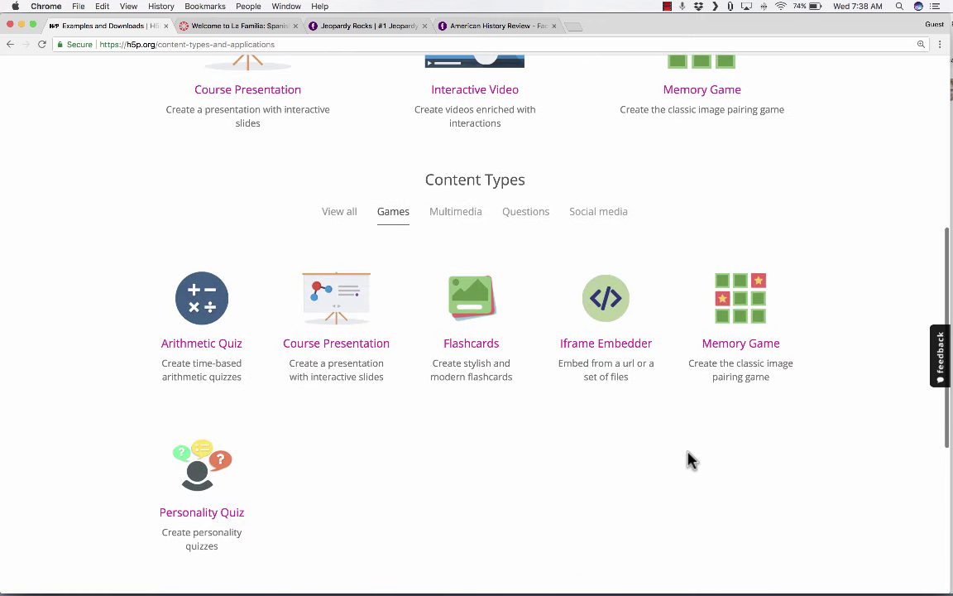
{"action": "left_click", "coordinate": [461, 216]}
{"action": "left_click", "coordinate": [525, 217]}
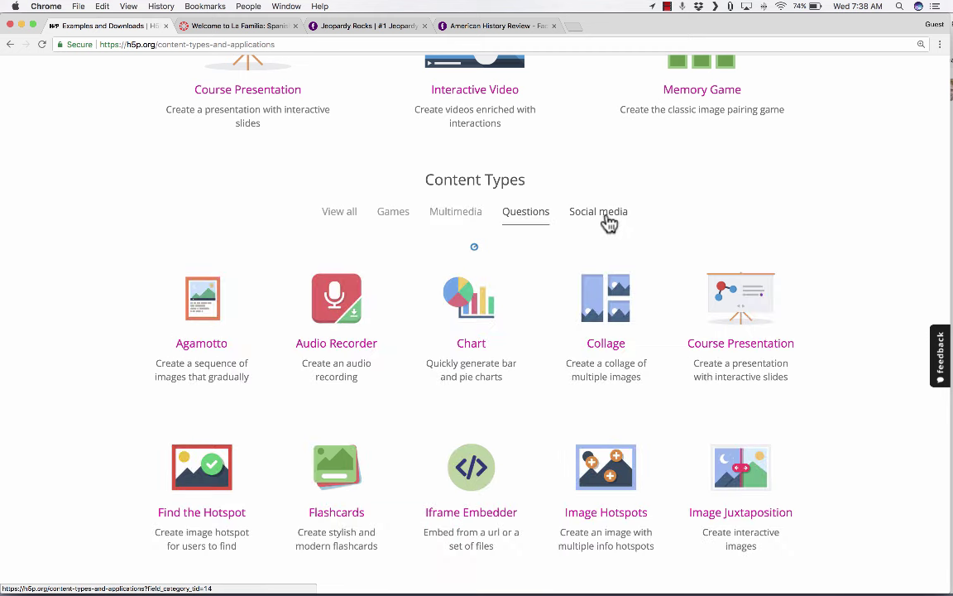
{"action": "left_click", "coordinate": [607, 219]}
- Start new interactive content from the account page and title it "Spanish Adjectives"
{"action": "scroll", "coordinate": [549, 289], "scroll_direction": "up", "scroll_amount": 8}
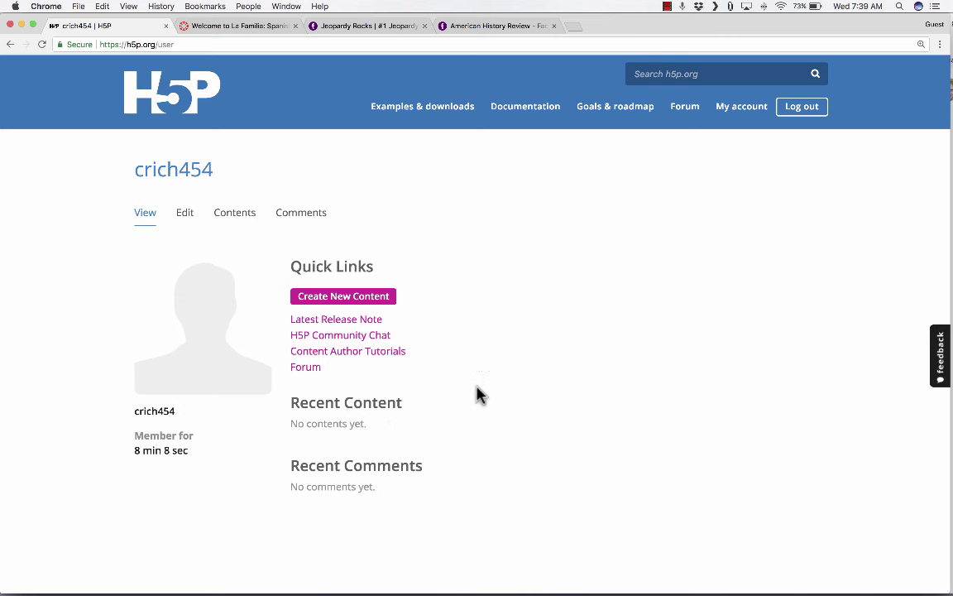
{"action": "left_click", "coordinate": [307, 301]}
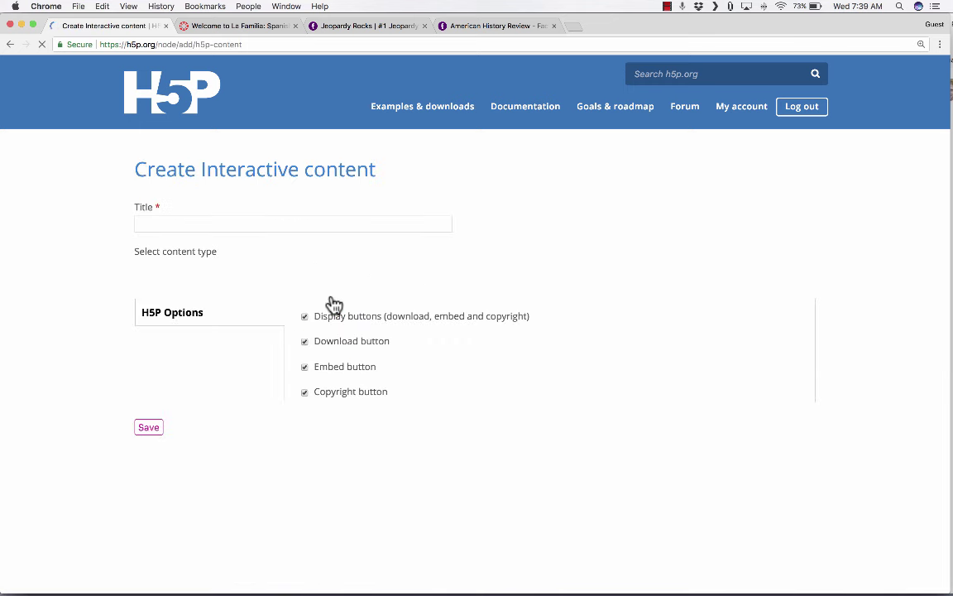
{"action": "scroll", "coordinate": [93, 187], "scroll_direction": "down", "scroll_amount": 2}
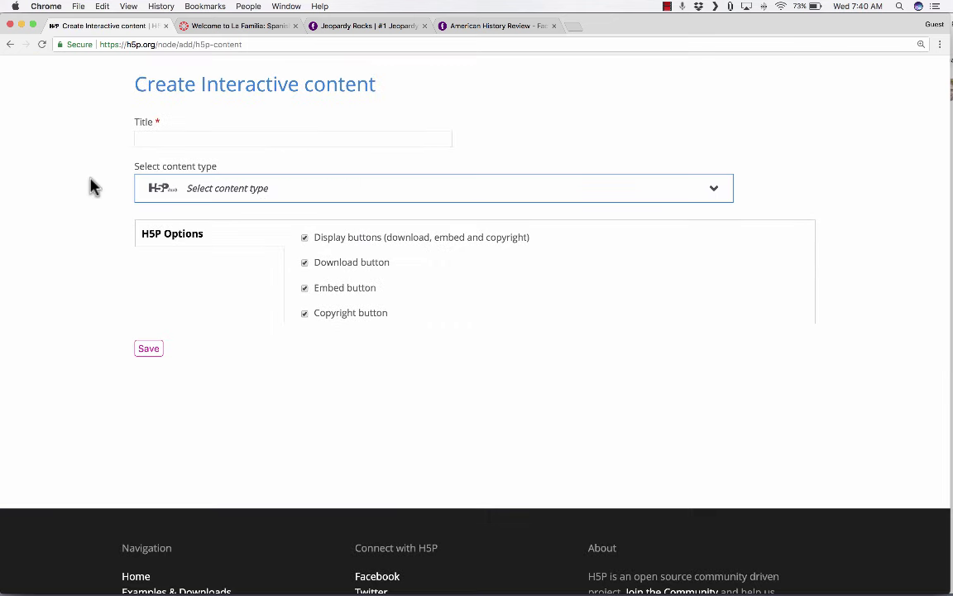
{"action": "left_click", "coordinate": [178, 134]}
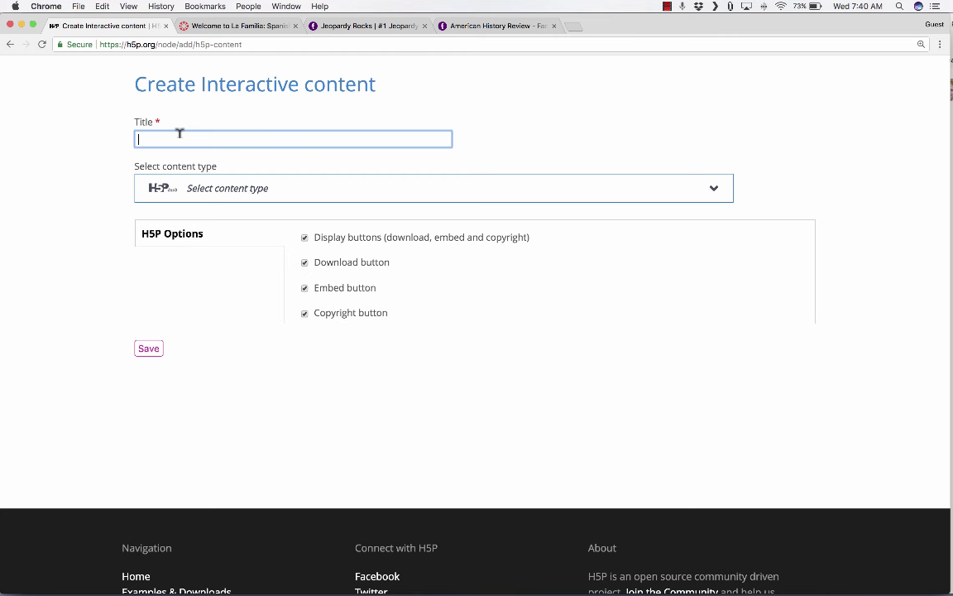
{"action": "type", "text": "Spanish Adjectives"}
- Browse the available content types, view the details of Mark the Words and use it for this content
{"action": "left_click", "coordinate": [296, 192]}
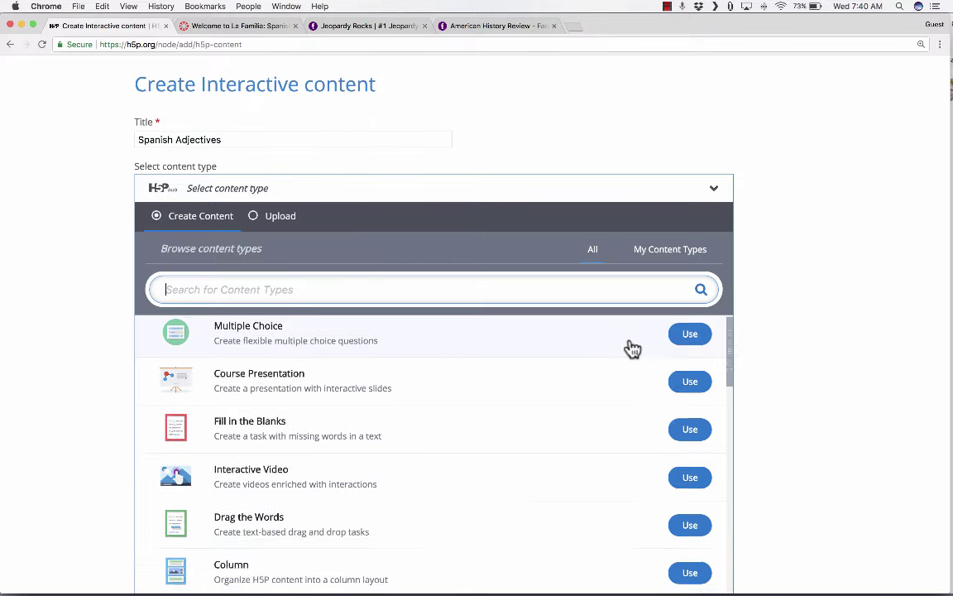
{"action": "scroll", "coordinate": [629, 344], "scroll_direction": "down", "scroll_amount": 10}
{"action": "scroll", "coordinate": [636, 350], "scroll_direction": "down", "scroll_amount": 15}
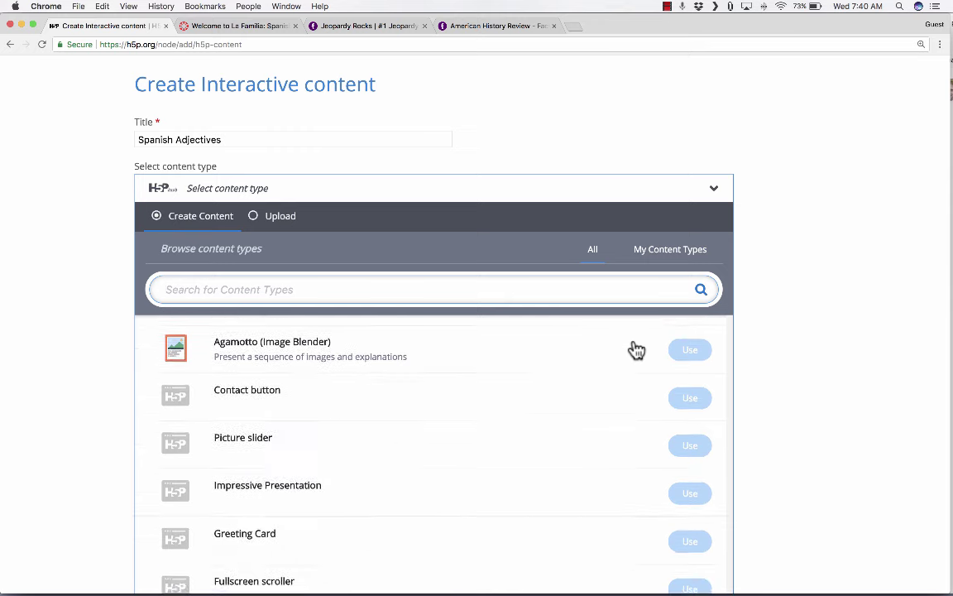
{"action": "scroll", "coordinate": [487, 398], "scroll_direction": "up", "scroll_amount": 10}
{"action": "scroll", "coordinate": [487, 398], "scroll_direction": "down", "scroll_amount": 2}
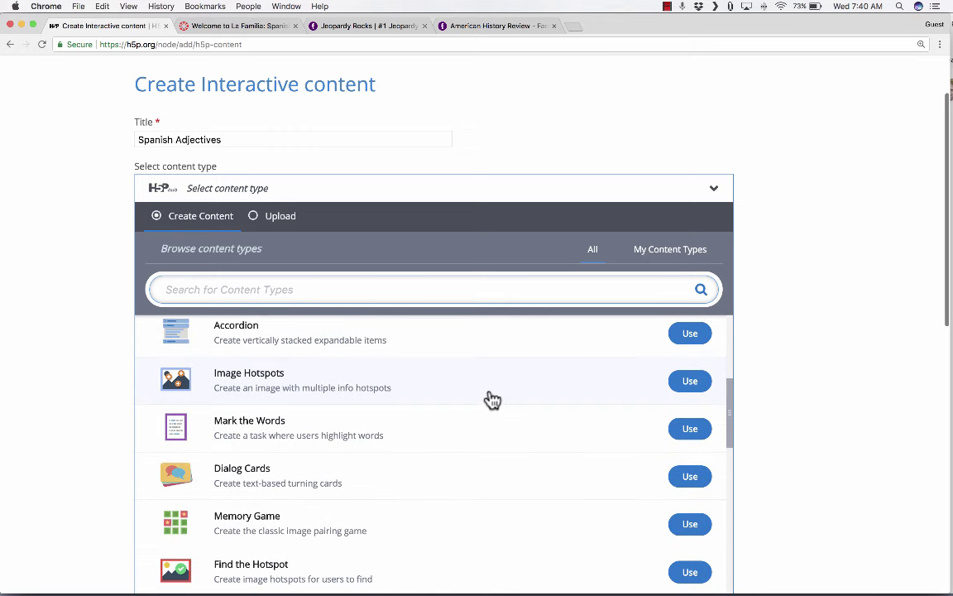
{"action": "left_click", "coordinate": [249, 431]}
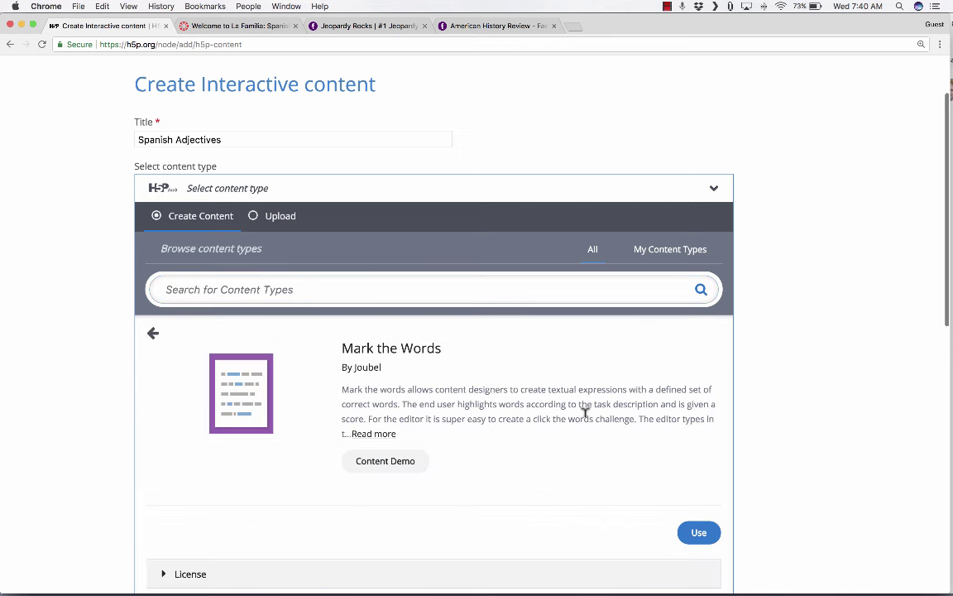
{"action": "scroll", "coordinate": [830, 494], "scroll_direction": "down", "scroll_amount": 3}
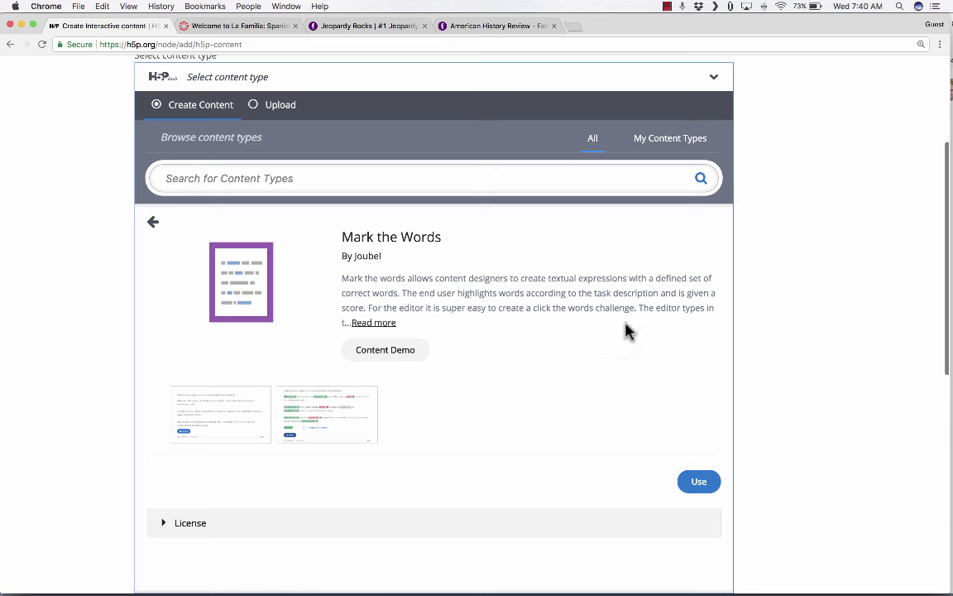
{"action": "left_click", "coordinate": [701, 487]}
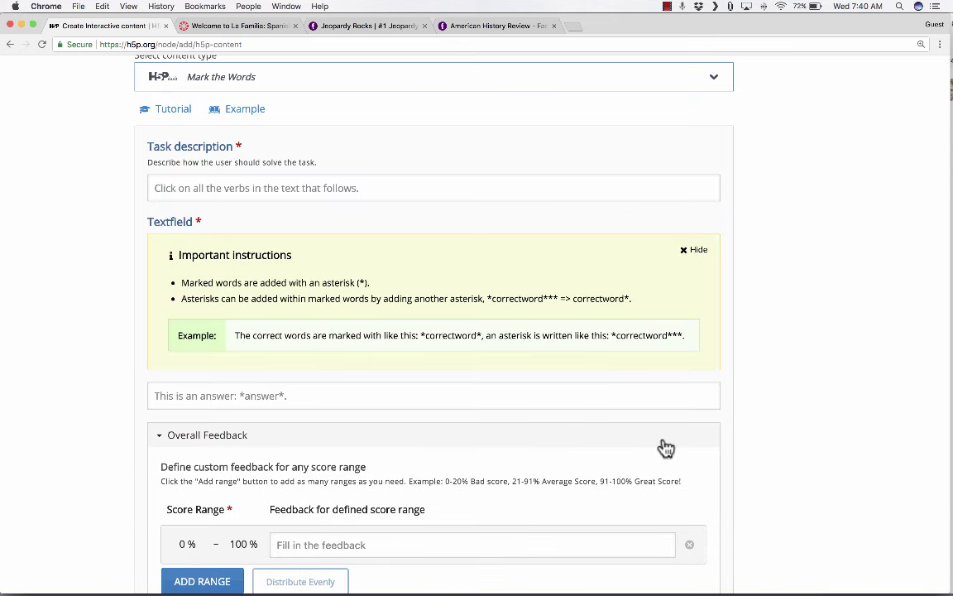
- Enter the task description "Click on all of the Spanish adjectives in this paragraph." and a text paragraph beginning "Conozco a un ratón pequeño"
{"action": "left_click", "coordinate": [185, 188]}
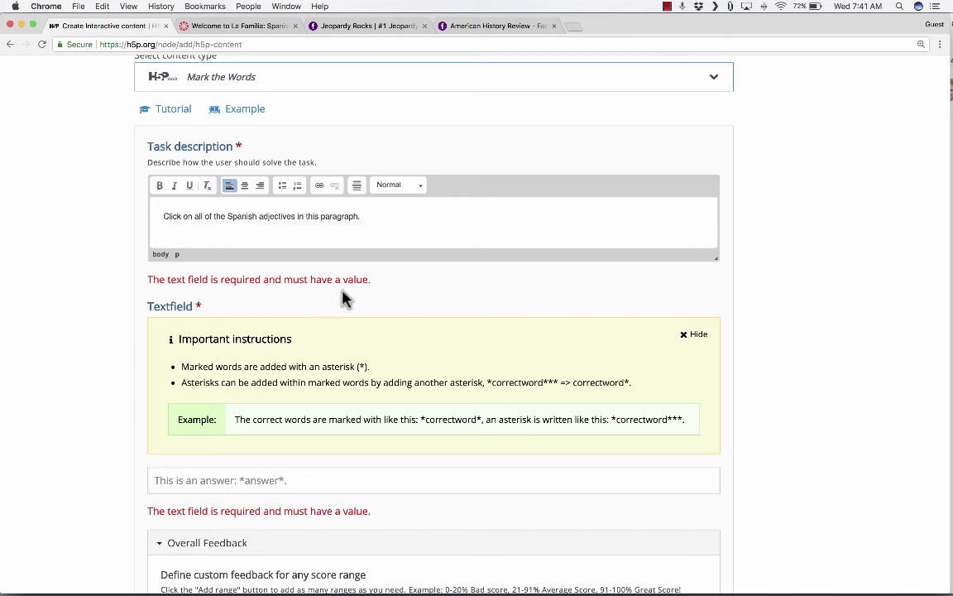
{"action": "scroll", "coordinate": [299, 330], "scroll_direction": "down", "scroll_amount": 2}
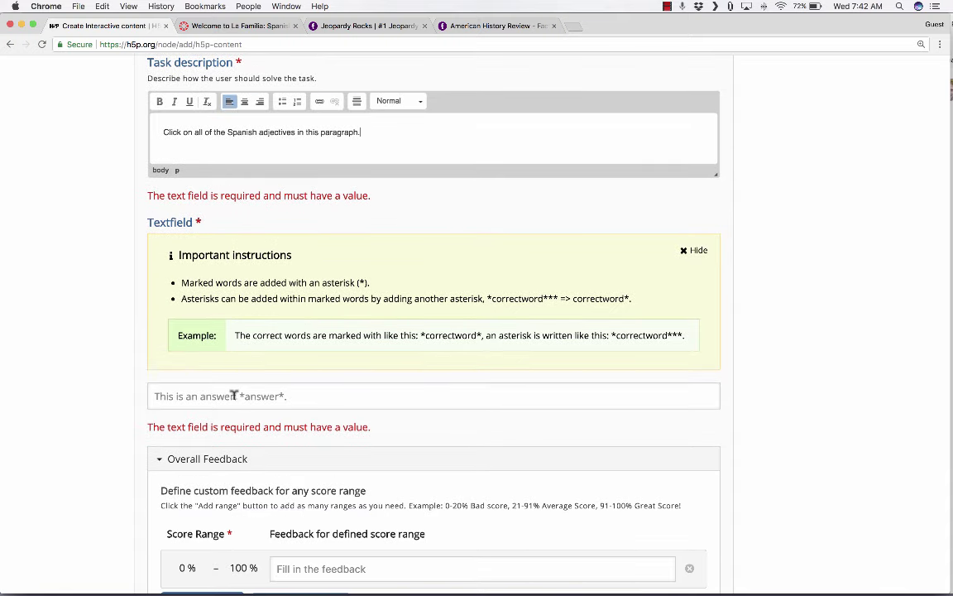
{"action": "scroll", "coordinate": [234, 396], "scroll_direction": "down", "scroll_amount": 3}
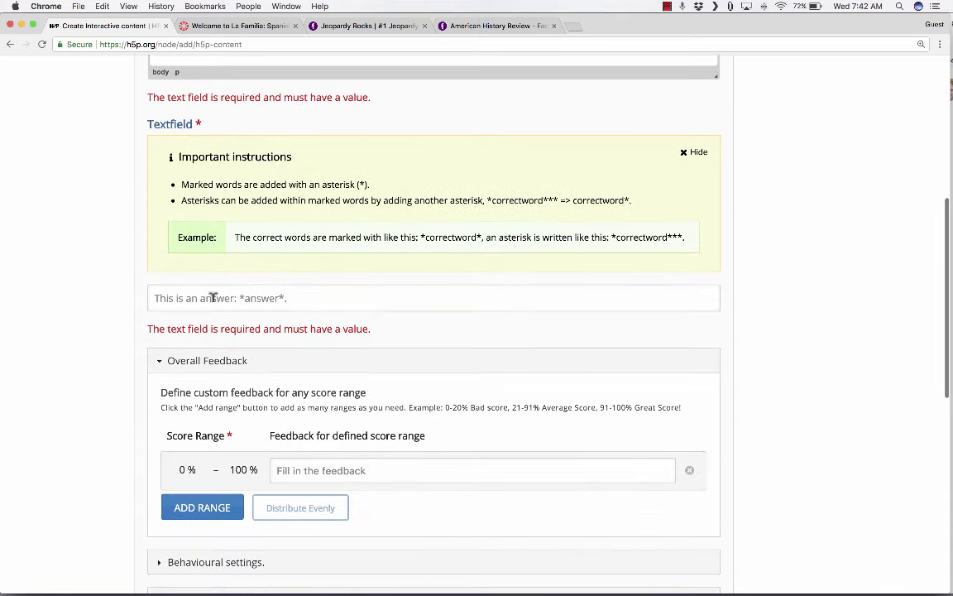
{"action": "scroll", "coordinate": [211, 300], "scroll_direction": "up", "scroll_amount": 1}
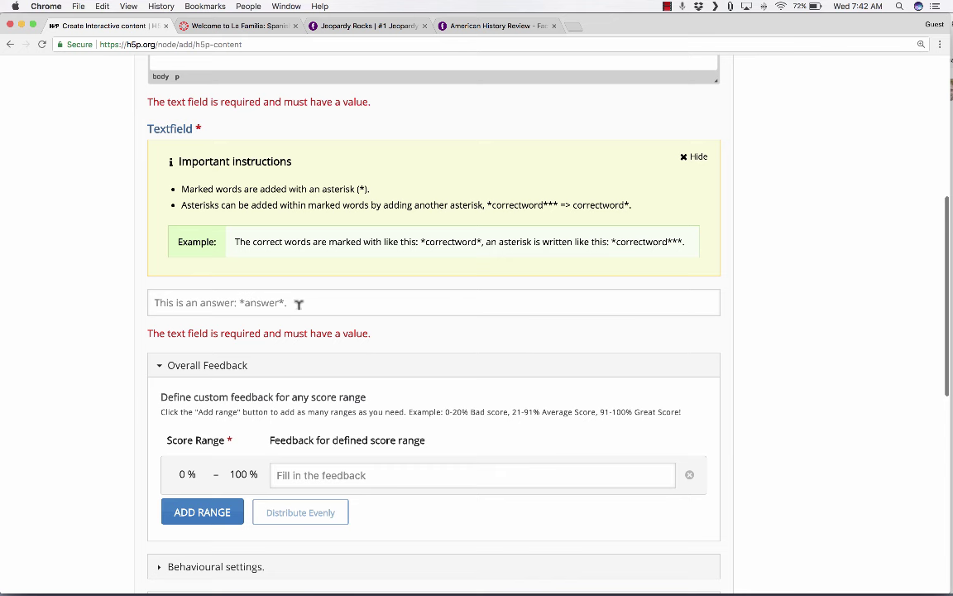
{"action": "left_click", "coordinate": [217, 302]}
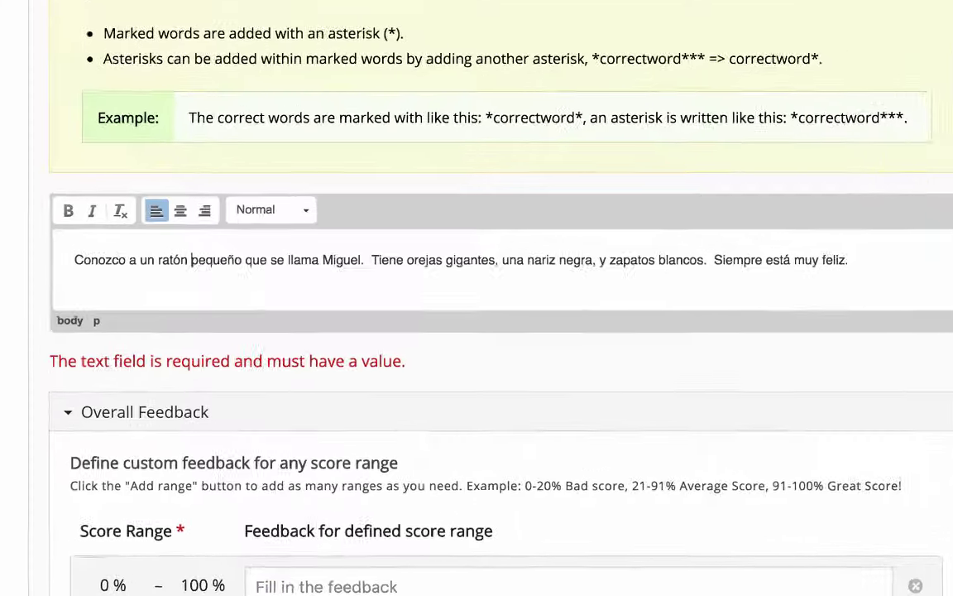
- Mark pequeño, gigantes, negra, blancos and feliz as correct words by enclosing each in asterisks in the paragraph
{"action": "type", "text": "*"}
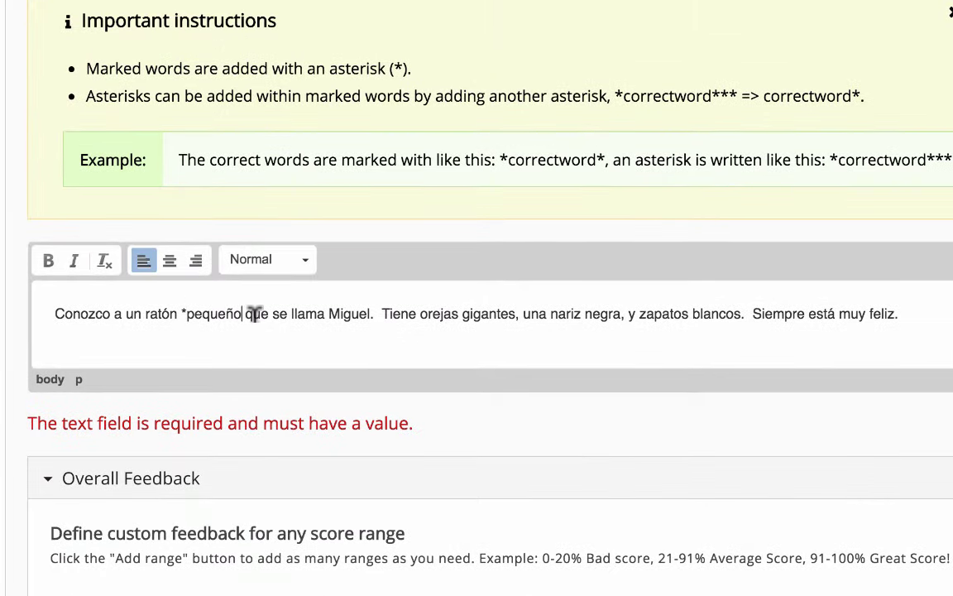
{"action": "type", "text": "*"}
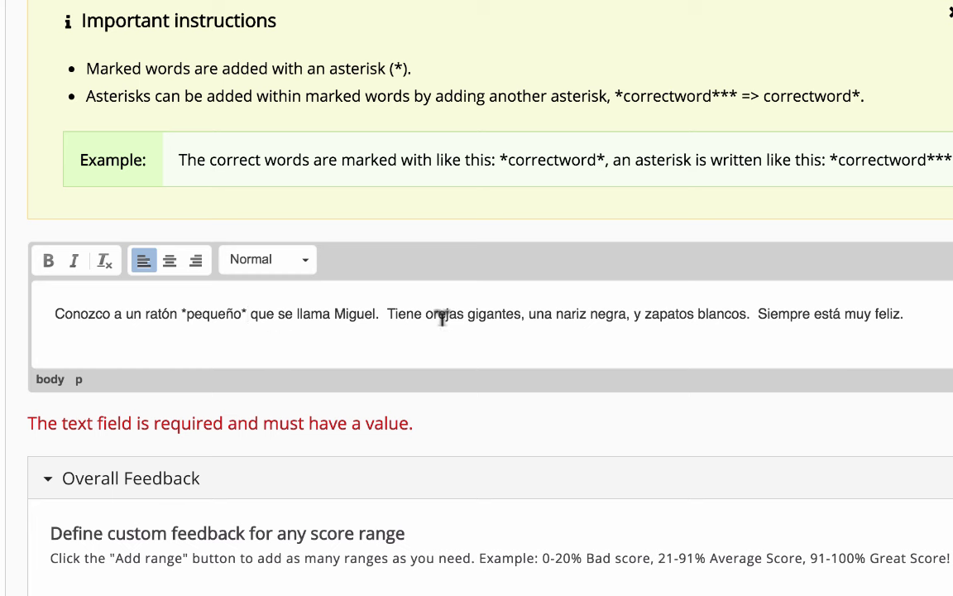
{"action": "left_click", "coordinate": [469, 316]}
{"action": "type", "text": "*"}
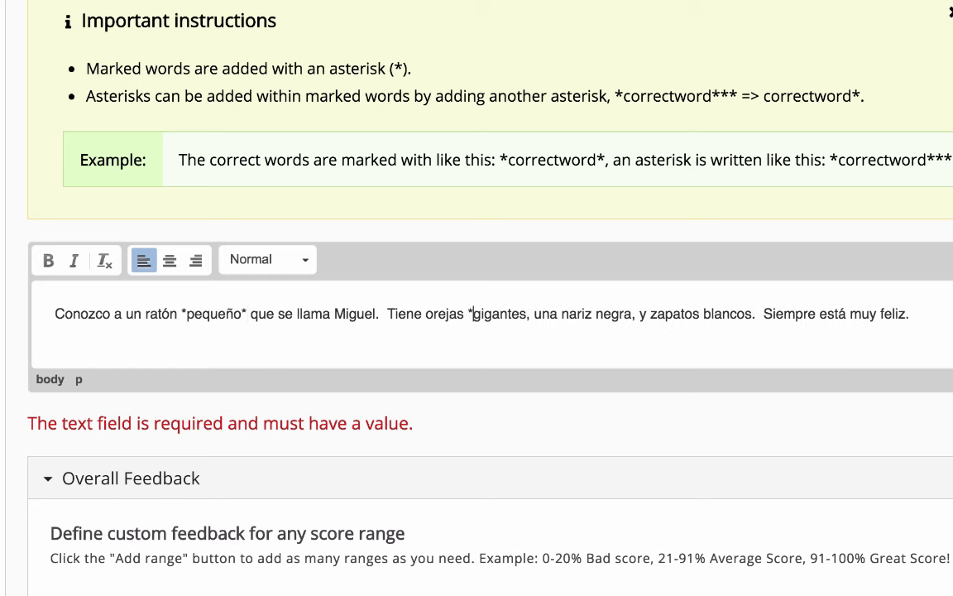
{"action": "left_click", "coordinate": [527, 316]}
{"action": "type", "text": "*"}
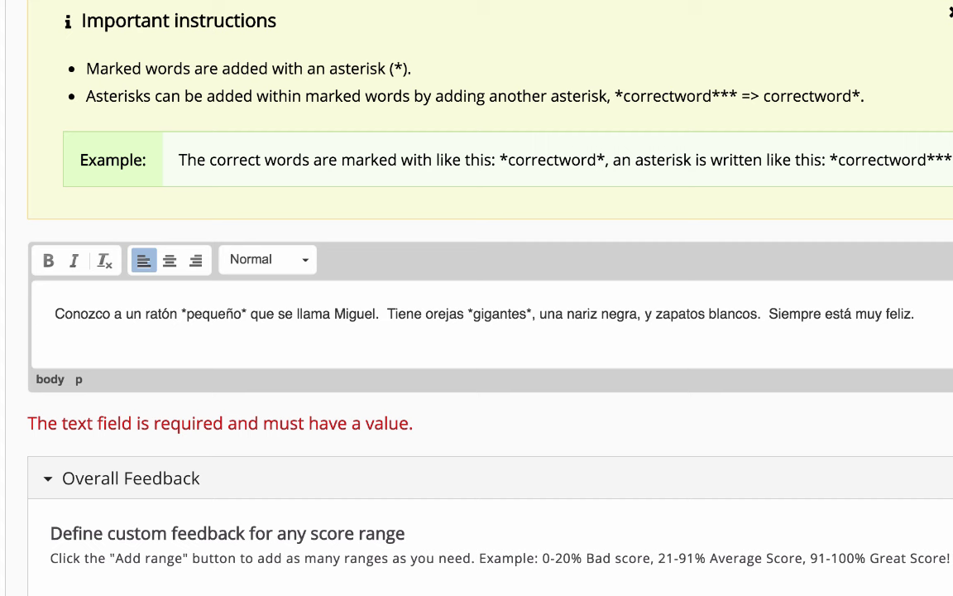
{"action": "left_click", "coordinate": [604, 315]}
{"action": "type", "text": "*"}
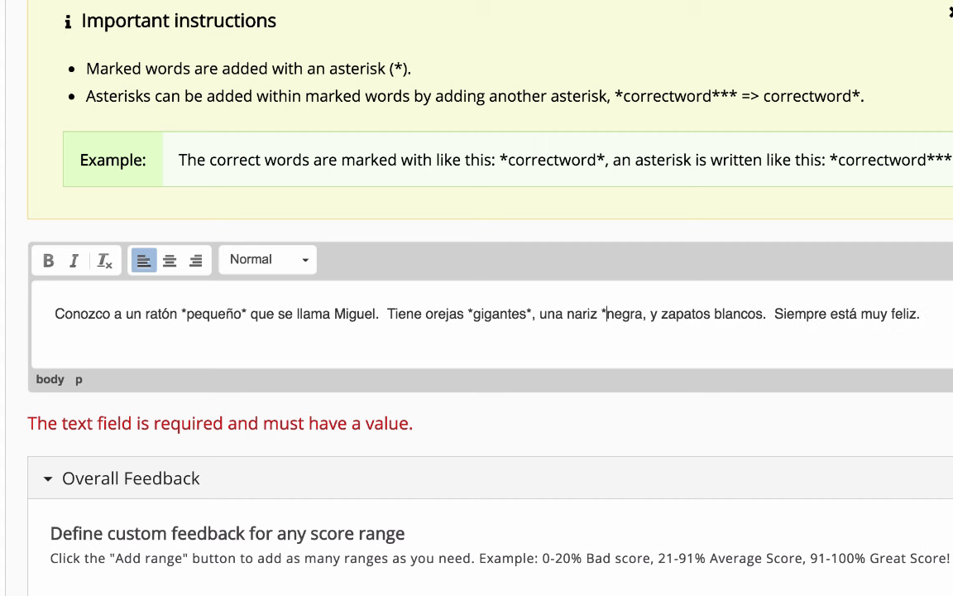
{"action": "left_click", "coordinate": [645, 315]}
{"action": "type", "text": "*"}
{"action": "left_click", "coordinate": [721, 314]}
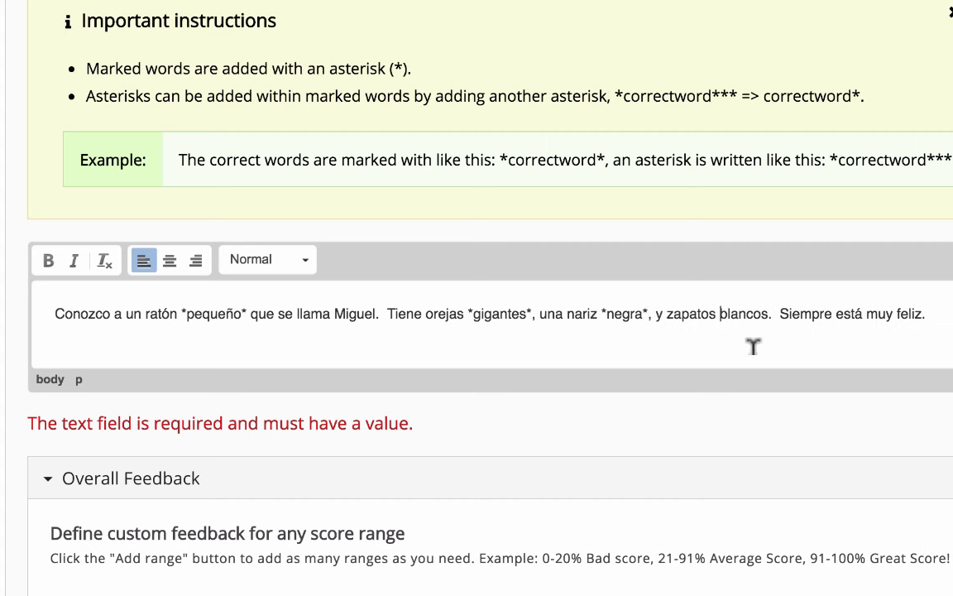
{"action": "type", "text": "*"}
{"action": "left_click", "coordinate": [773, 314]}
{"action": "type", "text": "*"}
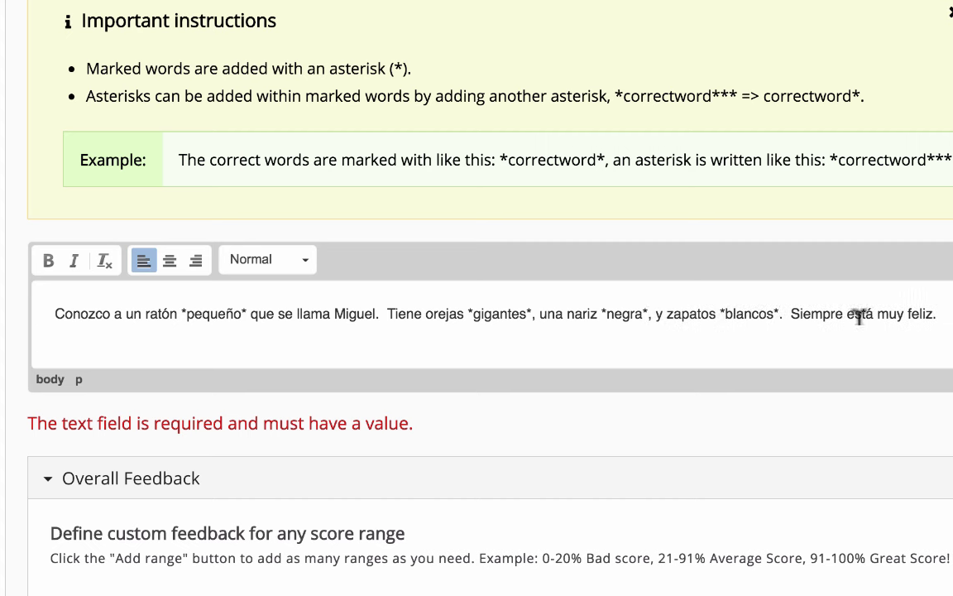
{"action": "left_click", "coordinate": [906, 314]}
{"action": "type", "text": "*"}
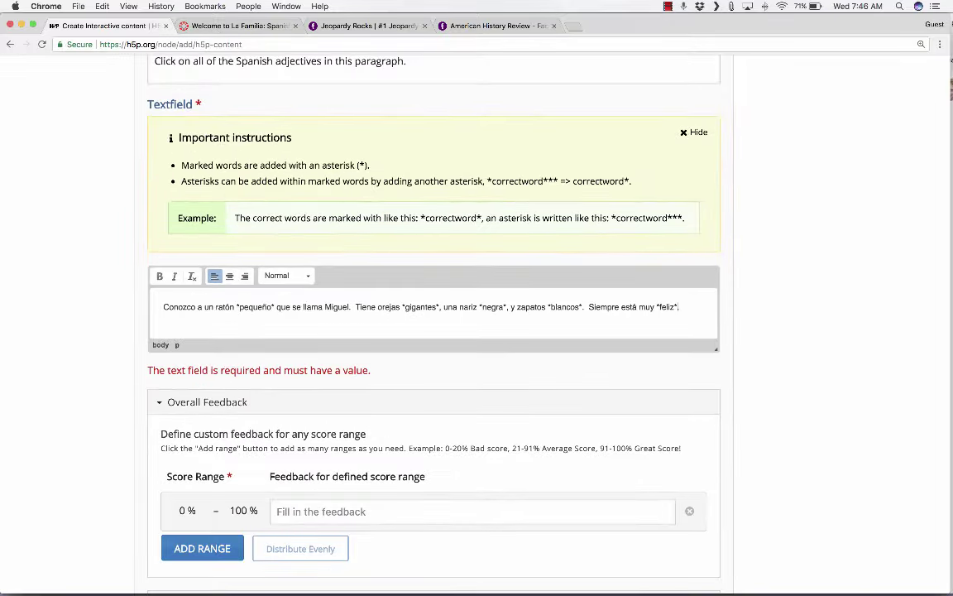
- Set the overall feedback for the 0–100 % score range to "You're done."
{"action": "scroll", "coordinate": [458, 477], "scroll_direction": "down", "scroll_amount": 3}
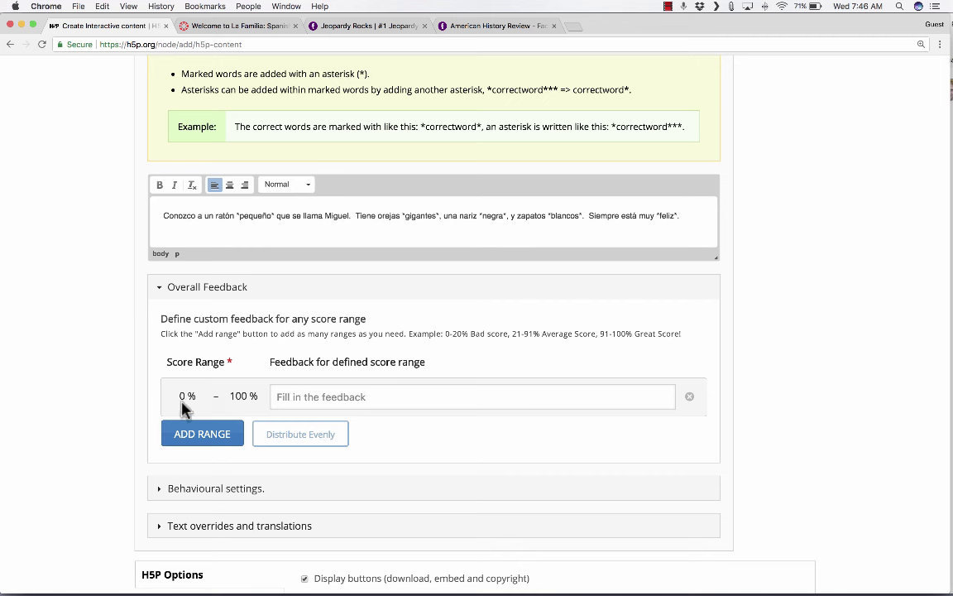
{"action": "left_click", "coordinate": [376, 392]}
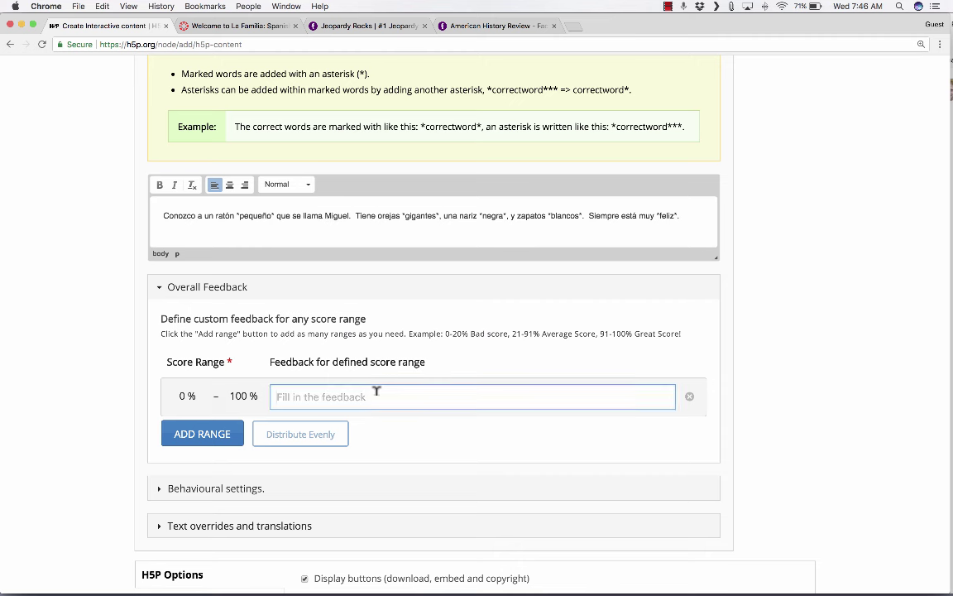
{"action": "type", "text": "You're done."}
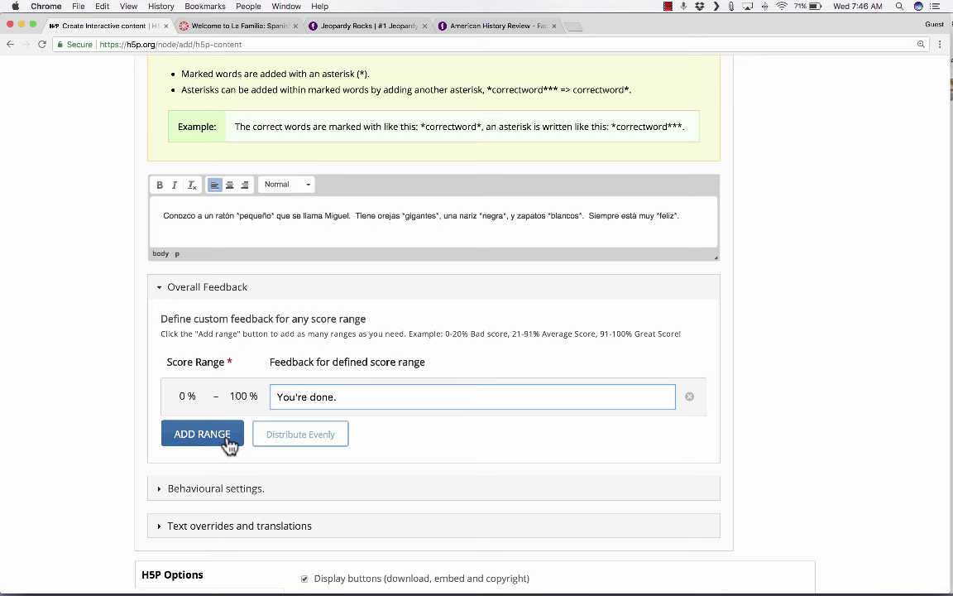
- Examine the behavioural settings, the text overrides and translations, and the H5P display options of the activity
{"action": "scroll", "coordinate": [298, 438], "scroll_direction": "down", "scroll_amount": 1}
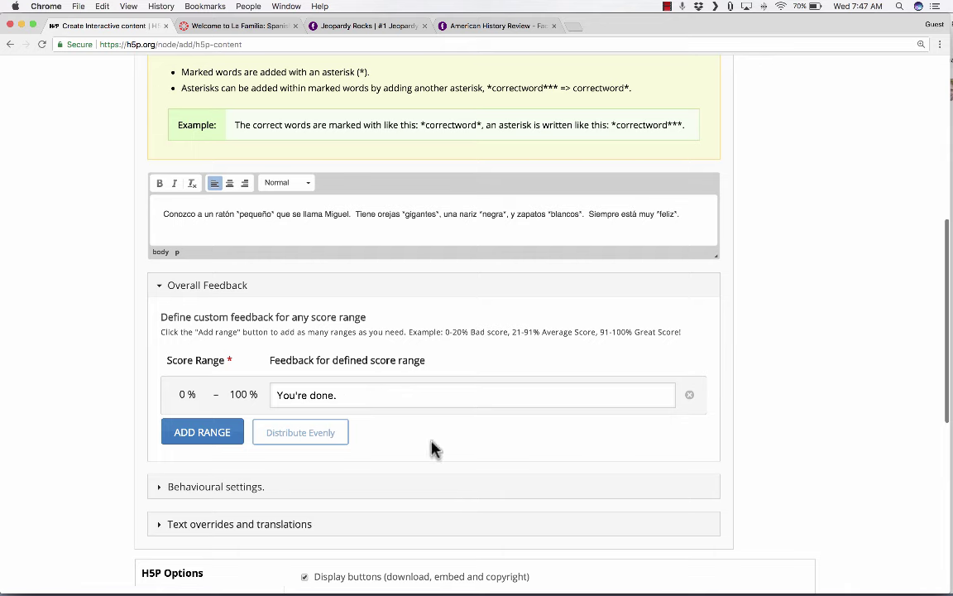
{"action": "left_click", "coordinate": [160, 488]}
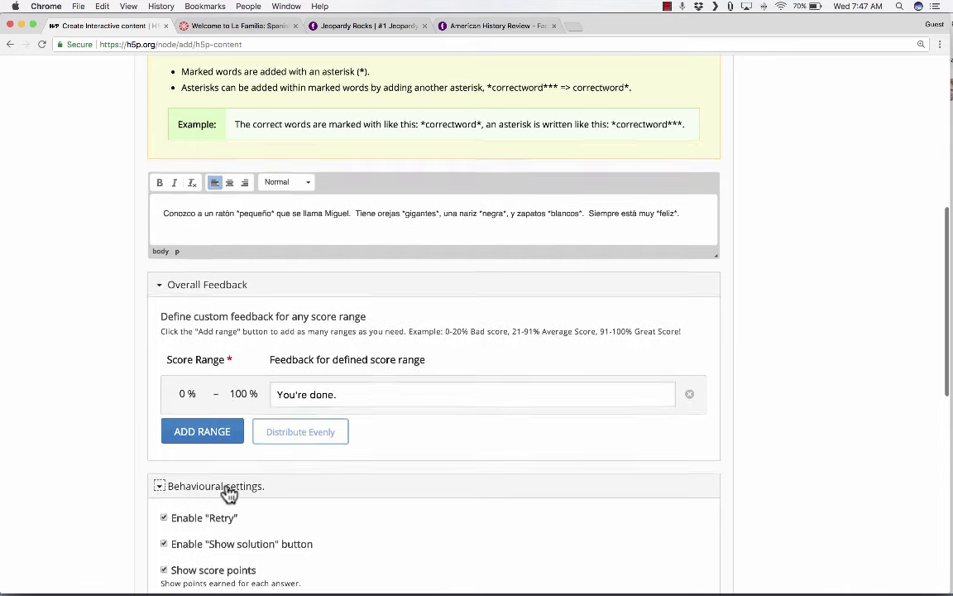
{"action": "scroll", "coordinate": [229, 494], "scroll_direction": "down", "scroll_amount": 3}
{"action": "scroll", "coordinate": [231, 494], "scroll_direction": "down", "scroll_amount": 1}
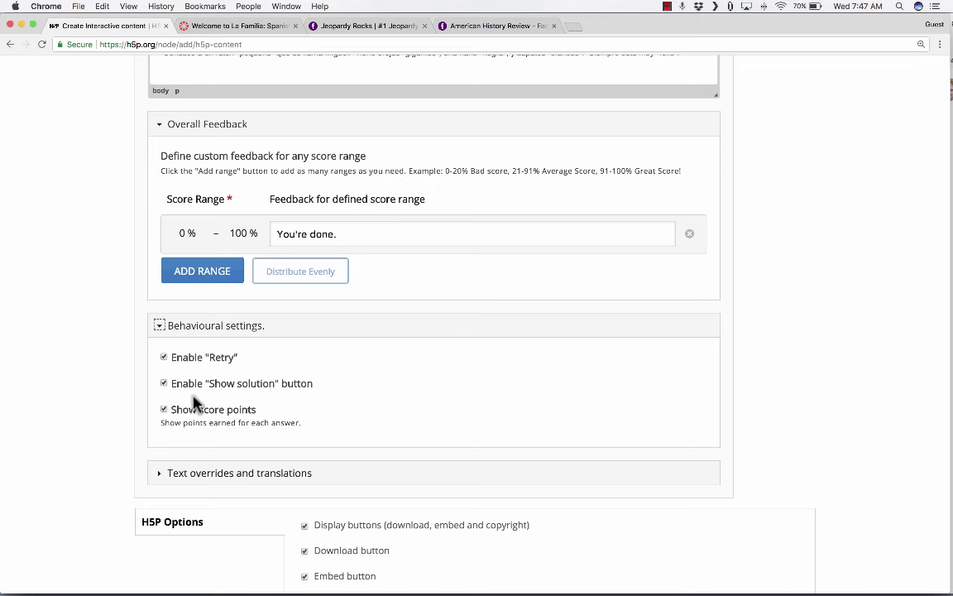
{"action": "scroll", "coordinate": [284, 422], "scroll_direction": "down", "scroll_amount": 5}
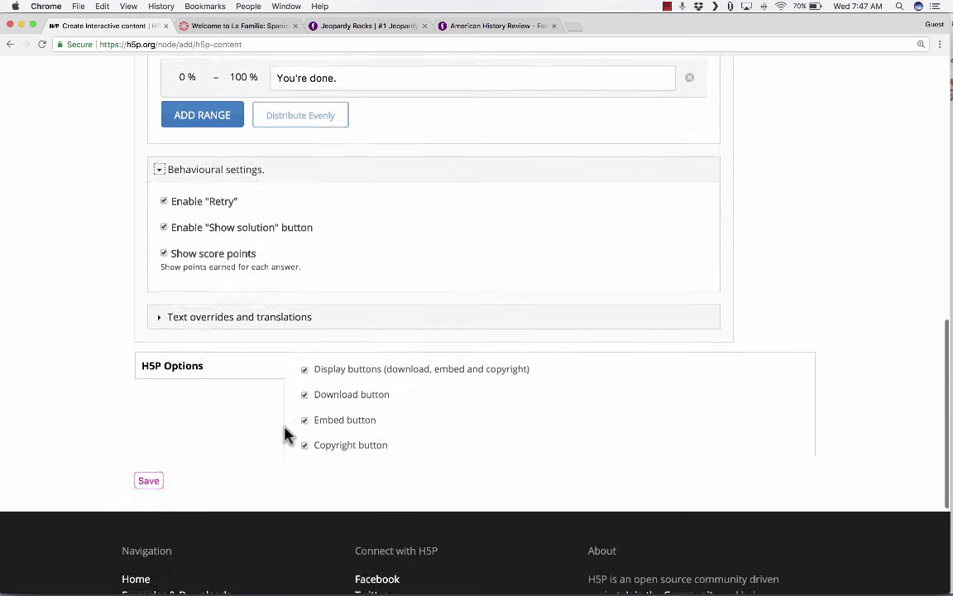
{"action": "left_click", "coordinate": [165, 297]}
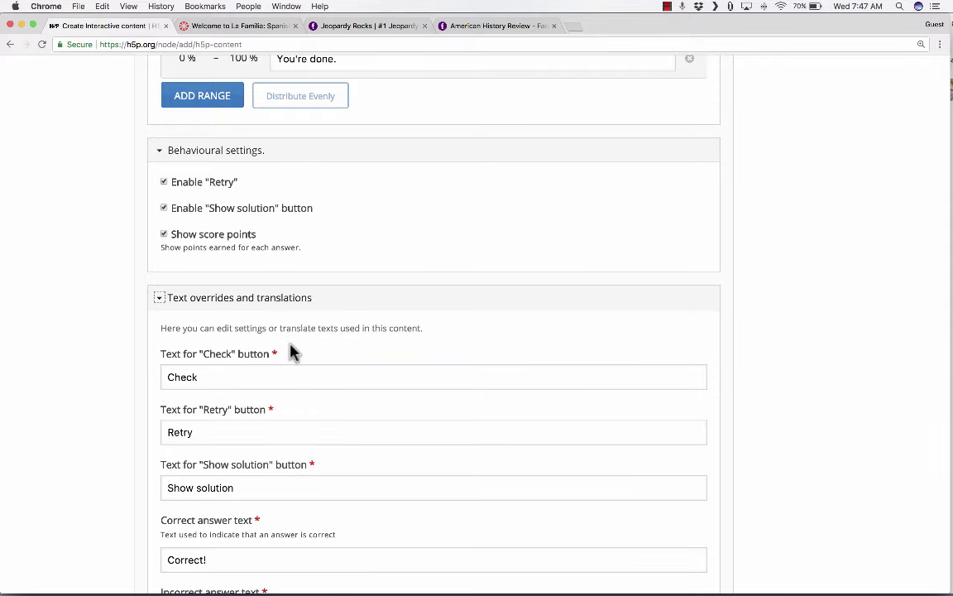
{"action": "scroll", "coordinate": [291, 348], "scroll_direction": "down", "scroll_amount": 2}
{"action": "scroll", "coordinate": [291, 353], "scroll_direction": "down", "scroll_amount": 15}
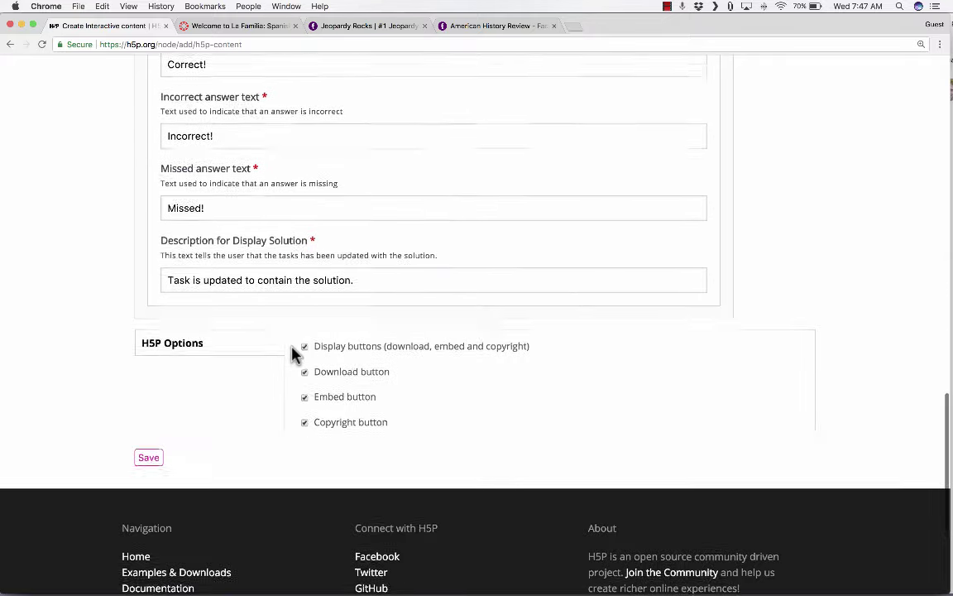
{"action": "scroll", "coordinate": [291, 354], "scroll_direction": "up", "scroll_amount": 15}
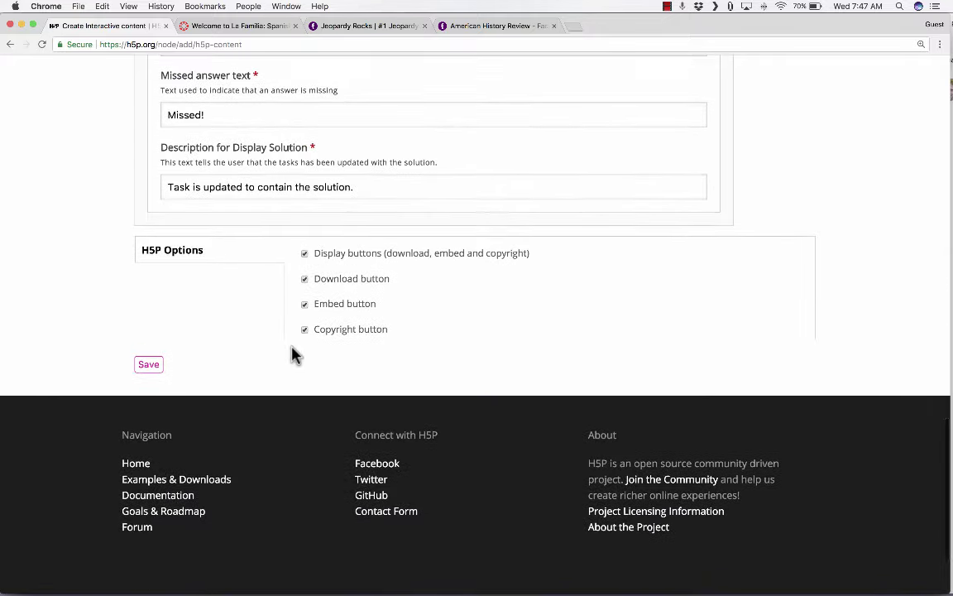
{"action": "scroll", "coordinate": [294, 355], "scroll_direction": "up", "scroll_amount": 16}
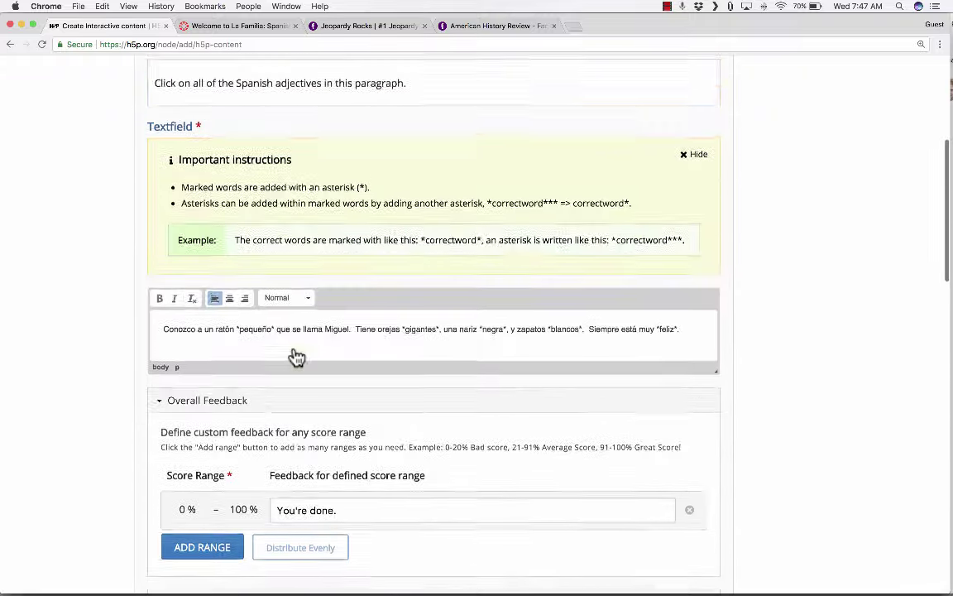
- Save the Spanish Adjectives activity
{"action": "scroll", "coordinate": [295, 356], "scroll_direction": "down", "scroll_amount": 20}
{"action": "scroll", "coordinate": [298, 356], "scroll_direction": "down", "scroll_amount": 19}
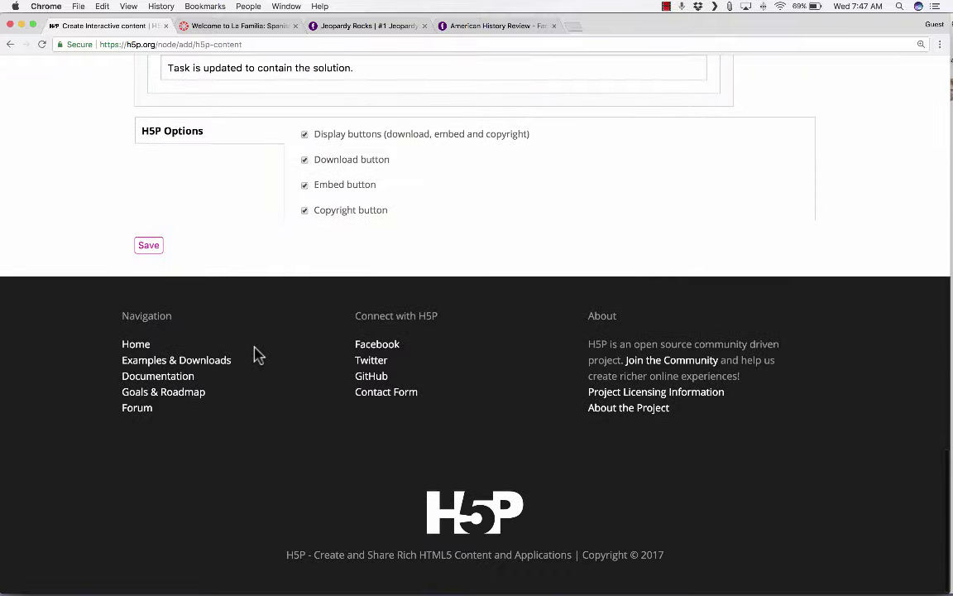
{"action": "left_click", "coordinate": [149, 247]}
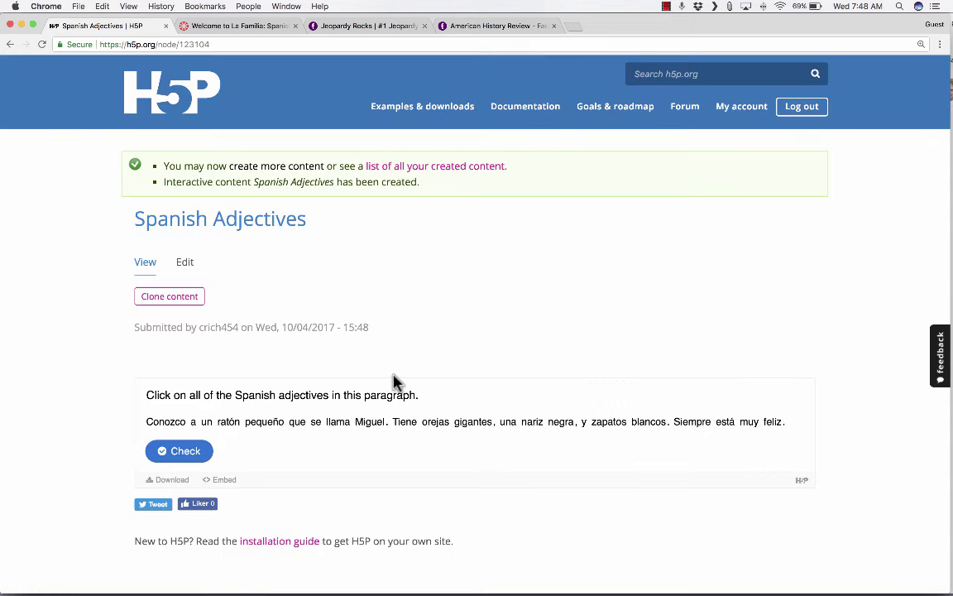
- Try out the activity by choosing pequeño, gigantes, blancos, Siempre and nariz, and check the answers
{"action": "scroll", "coordinate": [394, 383], "scroll_direction": "down", "scroll_amount": 2}
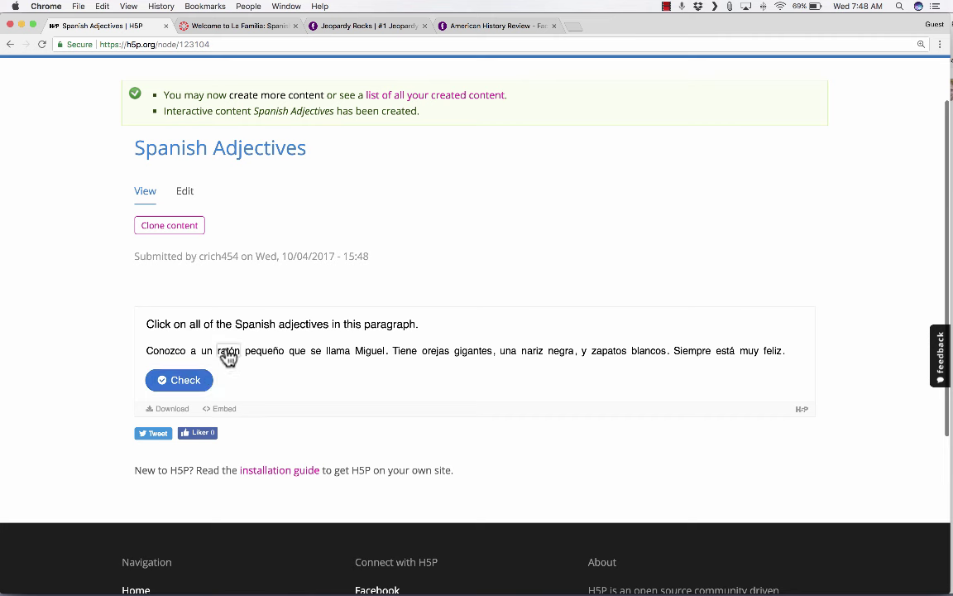
{"action": "left_click", "coordinate": [264, 351]}
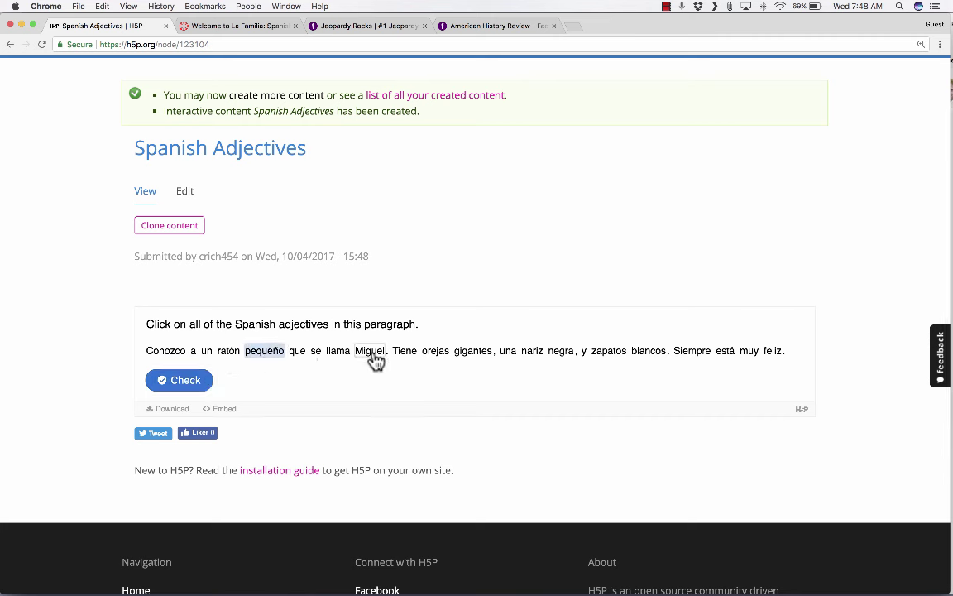
{"action": "left_click", "coordinate": [475, 356]}
{"action": "left_click", "coordinate": [649, 352]}
{"action": "left_click", "coordinate": [704, 356]}
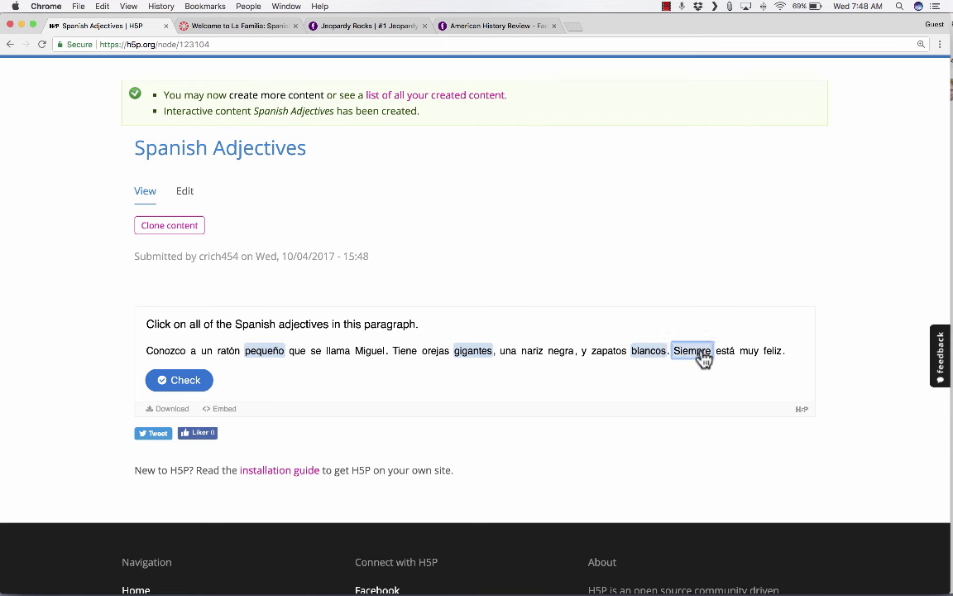
{"action": "left_click", "coordinate": [538, 356]}
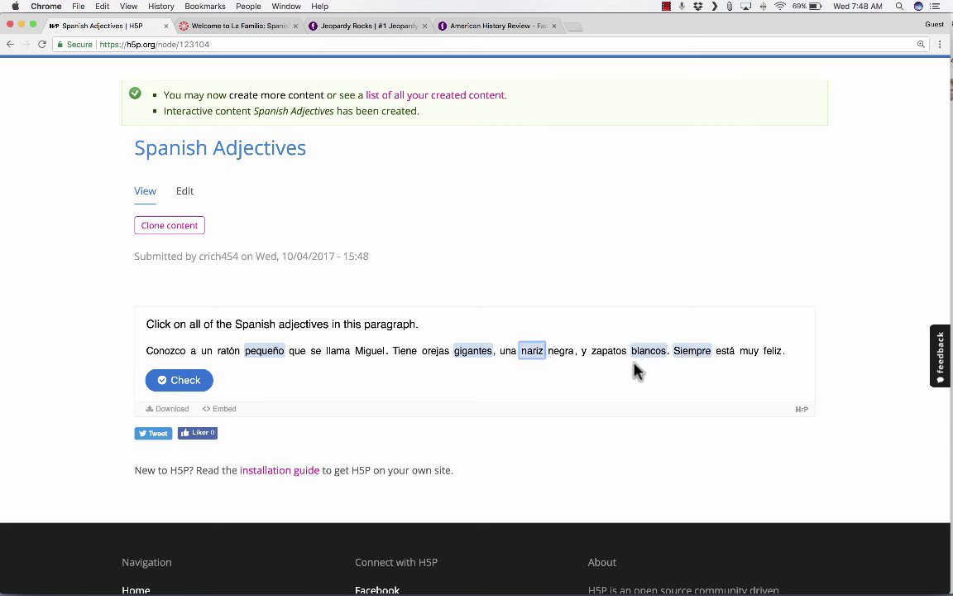
{"action": "left_click", "coordinate": [197, 384]}
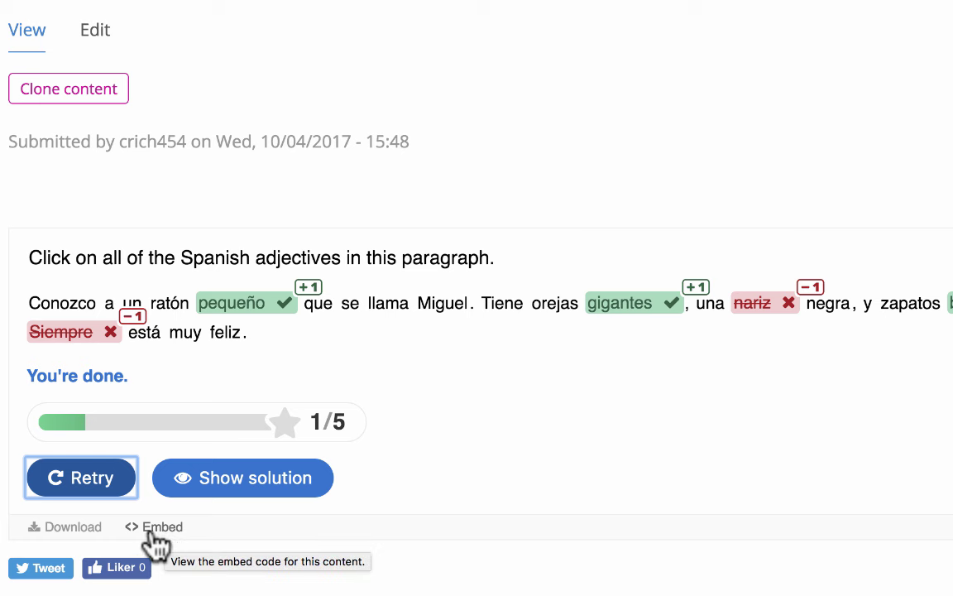
- Open the activity's embed code, view its advanced script option and copy the iframe code
{"action": "left_click", "coordinate": [154, 533]}
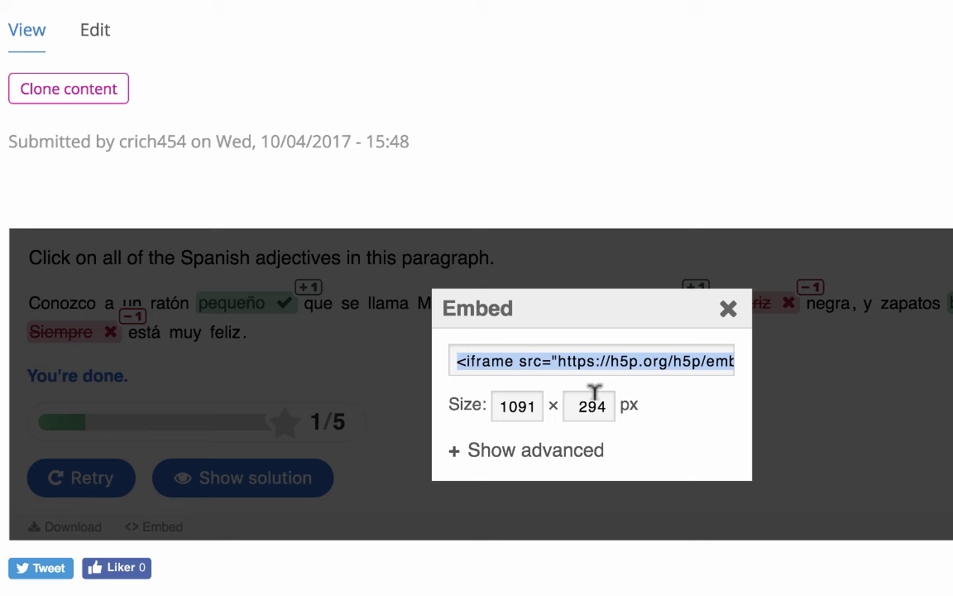
{"action": "left_click", "coordinate": [460, 451]}
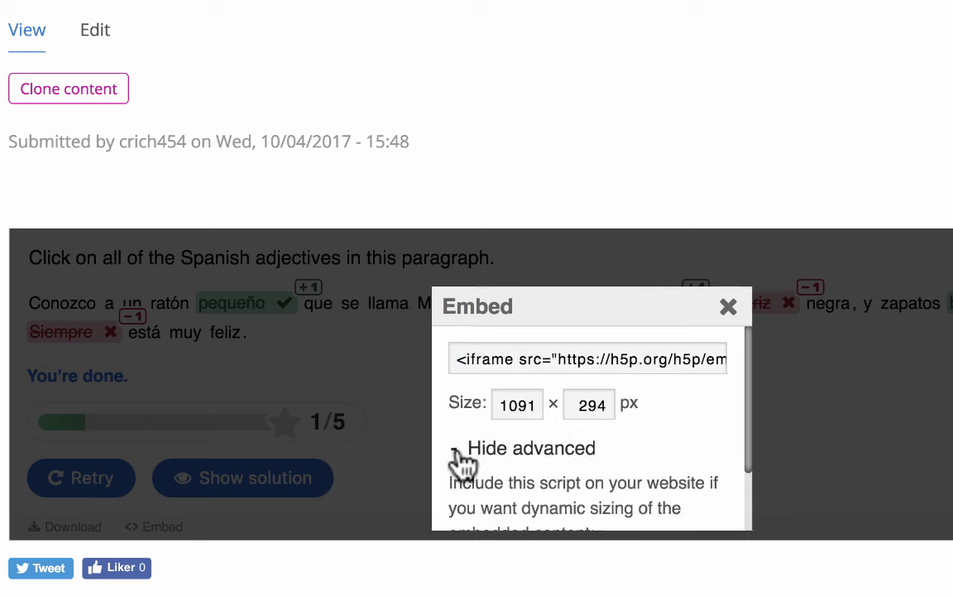
{"action": "scroll", "coordinate": [549, 379], "scroll_direction": "down", "scroll_amount": 5}
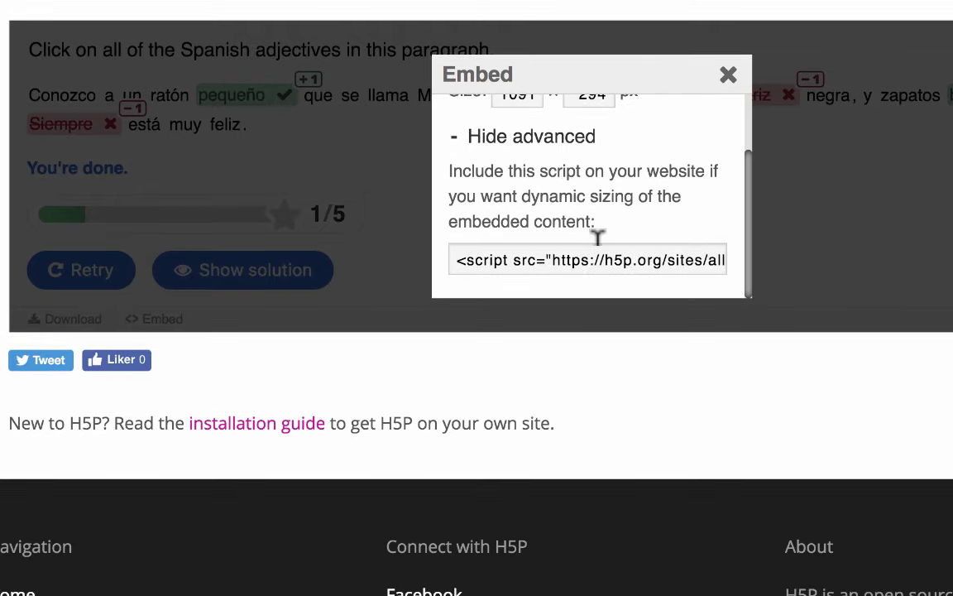
{"action": "scroll", "coordinate": [596, 251], "scroll_direction": "up", "scroll_amount": 5}
{"action": "left_click", "coordinate": [501, 332]}
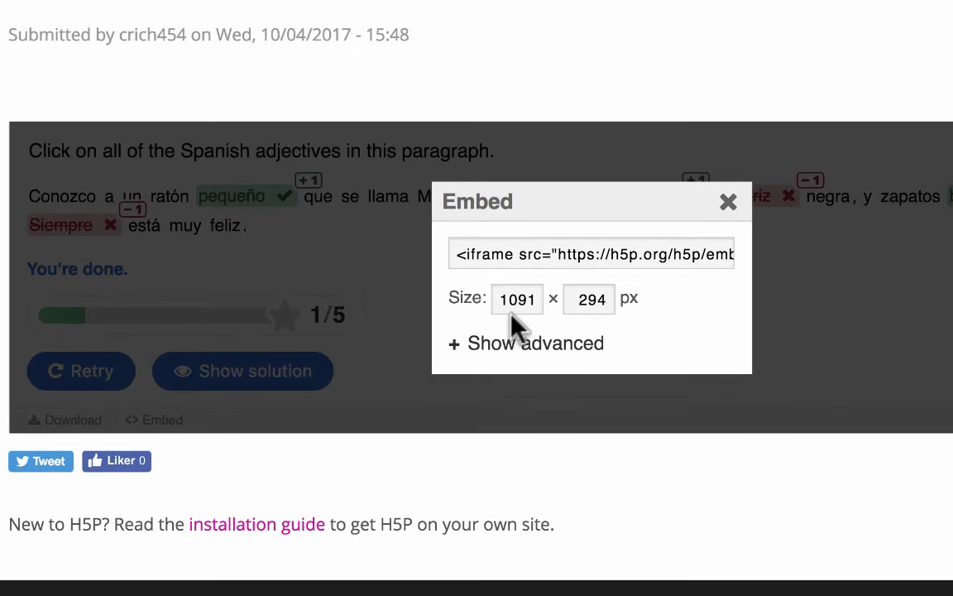
{"action": "left_click", "coordinate": [527, 245]}
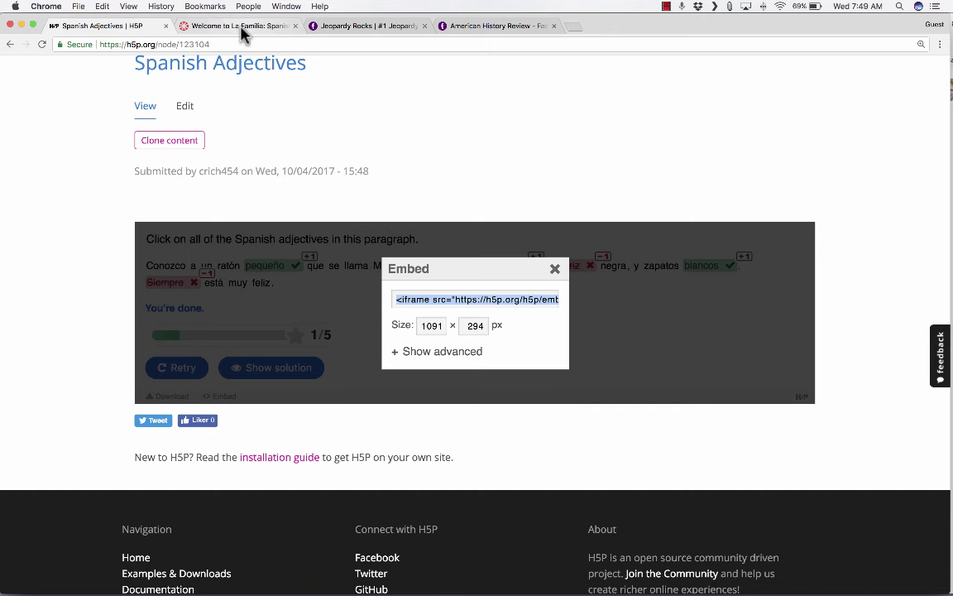
- Switch to the Canvas page "Welcome to La Familia", open it for editing and paste the H5P embed code below the images
{"action": "left_click", "coordinate": [238, 25]}
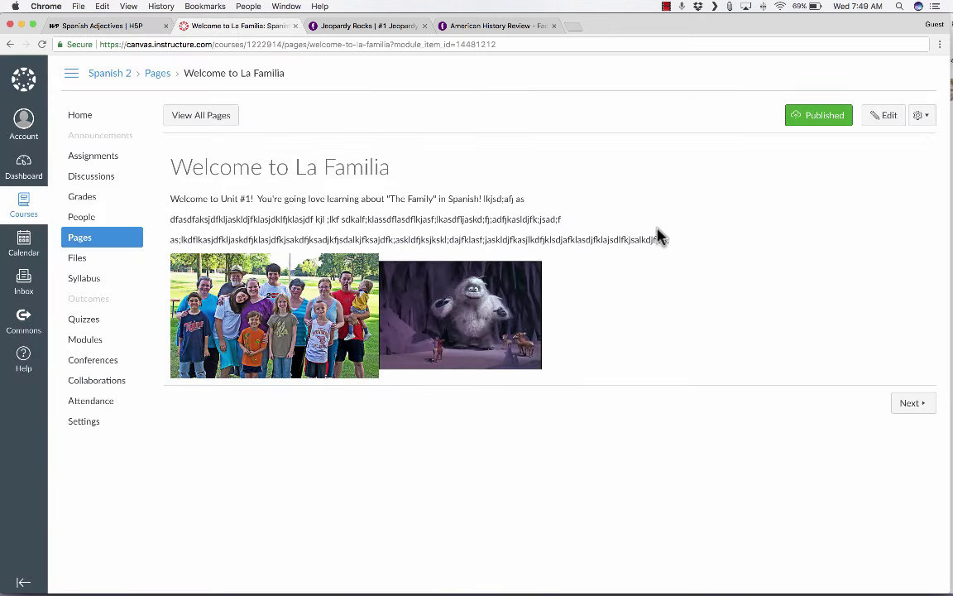
{"action": "left_click", "coordinate": [885, 120]}
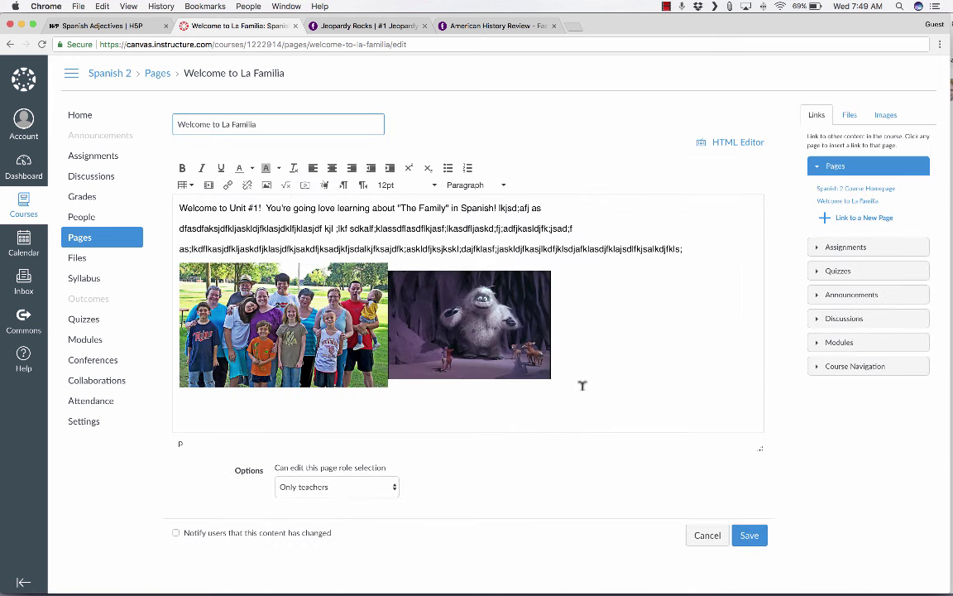
{"action": "left_click", "coordinate": [330, 417]}
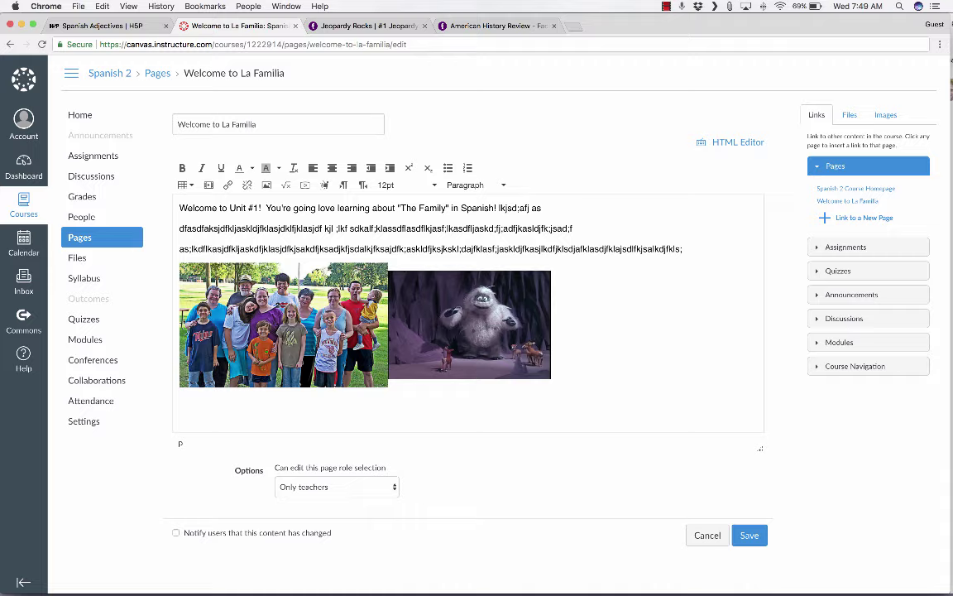
{"action": "type", "text": "<iframe src=\"https://h5p.org/h5p/embed/123104\" width=\"1091\" height=\"294\" frameborder=\"0\" allowfullscreen=\"allowfullscreen\"></iframe> <script src=\"https://h5p.org/sites/all/modules/h5p/library/js/h5p-resizer.js\" charset=\"UTF-8\"></script>"}
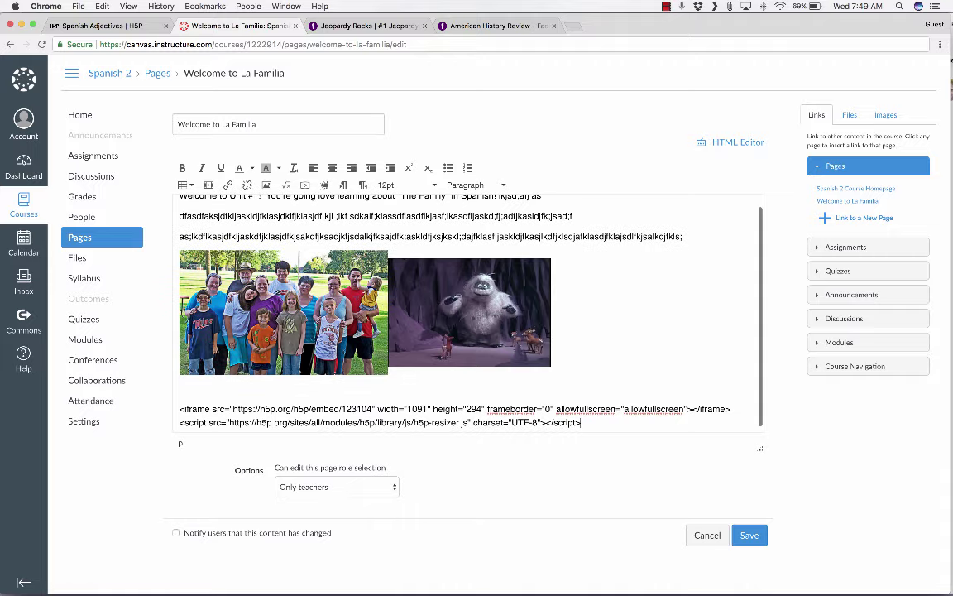
- Undo the pasted embed code, add it instead on a new line at the end of the page's HTML source, and save the page
{"action": "key", "text": "super+z"}
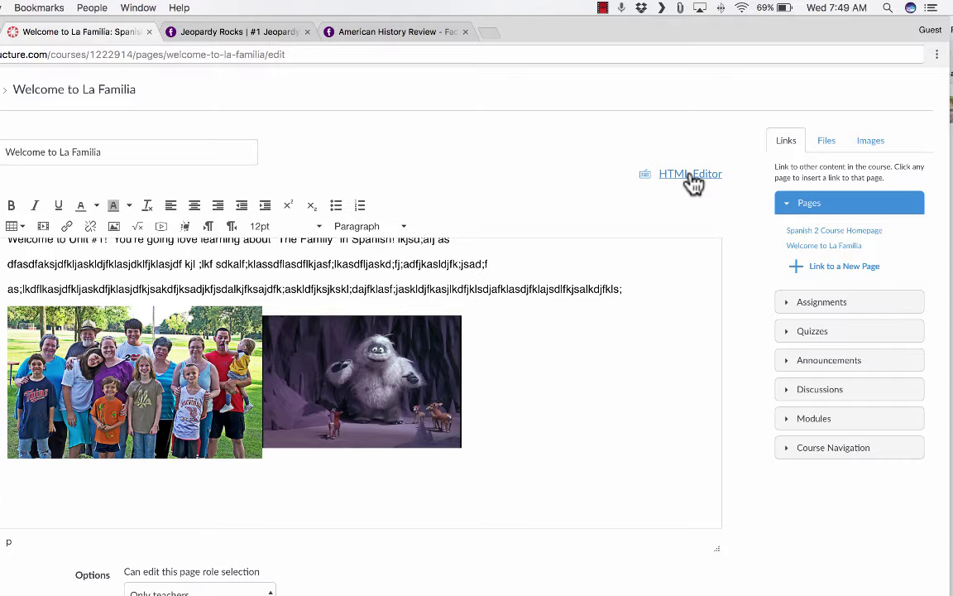
{"action": "left_click", "coordinate": [688, 175]}
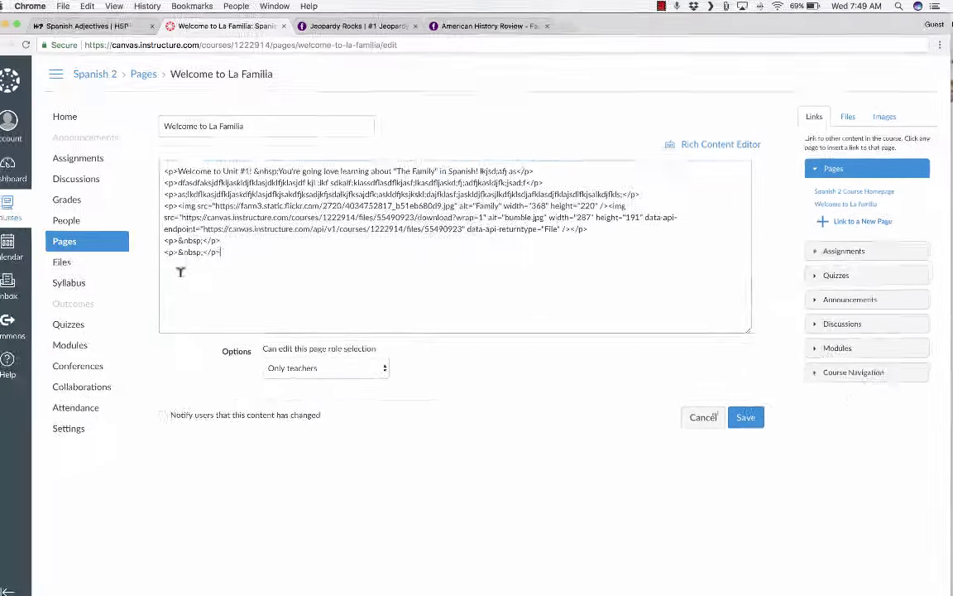
{"action": "key", "text": "Return"}
{"action": "type", "text": "<iframe src=\"https://h5p.org/h5p/embed/123104\" width=\"1091\" height=\"294\" frameborder=\"0\" allowfullscreen=\"allowfullscreen\"></iframe><script src=\"https://h5p.org/sites/all/modules/h5p/library/js/h5p-resizer.js\" charset=\"UTF-8\"></script>"}
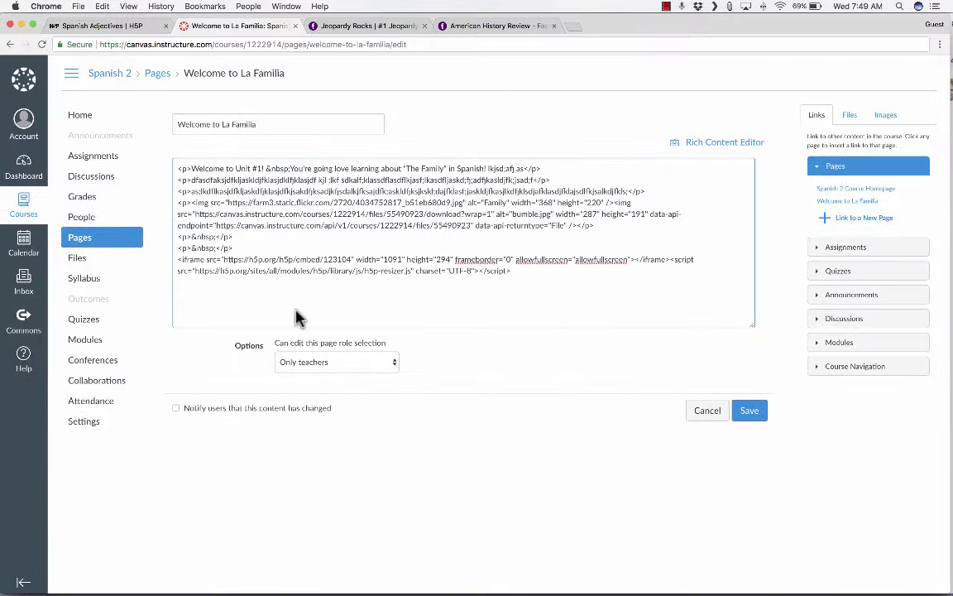
{"action": "left_click", "coordinate": [755, 413]}
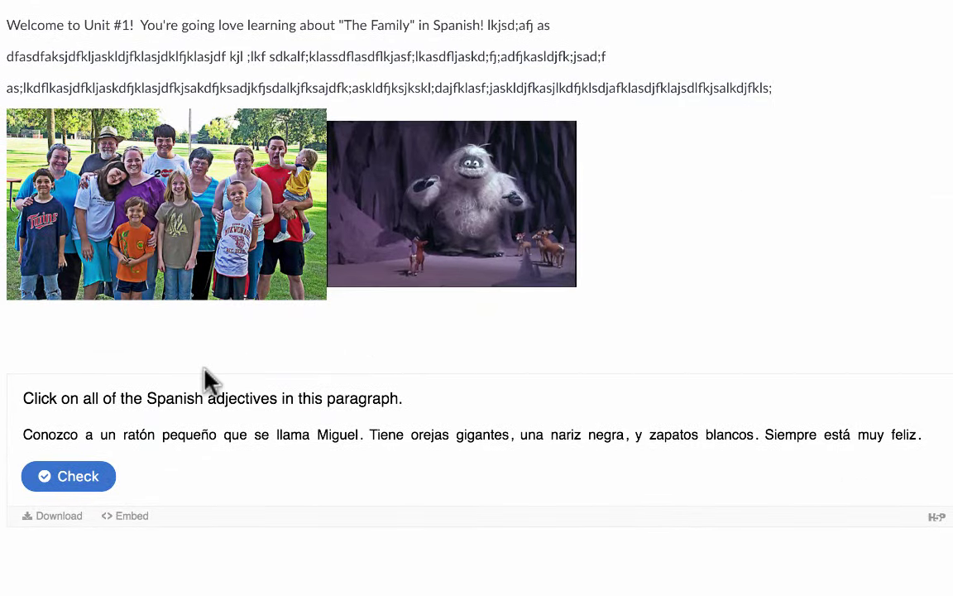
- Try out the embedded activity by marking ratón, pequeño, llama, the mouse's name, gigantes, negra, zapatos, blancos, Siempre and está, and check the answers
{"action": "left_click", "coordinate": [138, 438]}
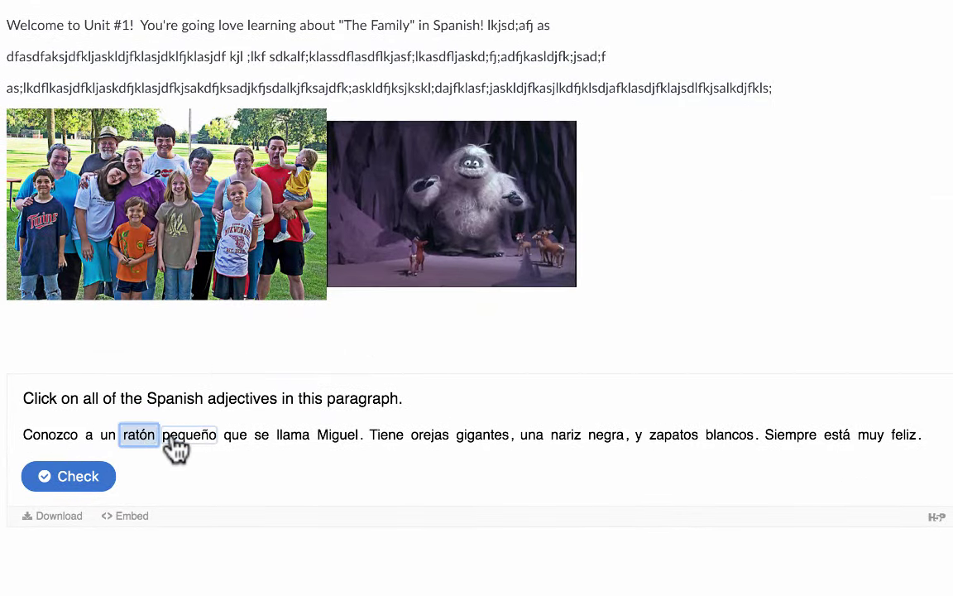
{"action": "left_click", "coordinate": [188, 436]}
{"action": "left_click", "coordinate": [293, 436]}
{"action": "left_click", "coordinate": [337, 436]}
{"action": "left_click", "coordinate": [483, 436]}
{"action": "left_click", "coordinate": [607, 436]}
{"action": "left_click", "coordinate": [673, 436]}
{"action": "left_click", "coordinate": [729, 436]}
{"action": "left_click", "coordinate": [788, 437]}
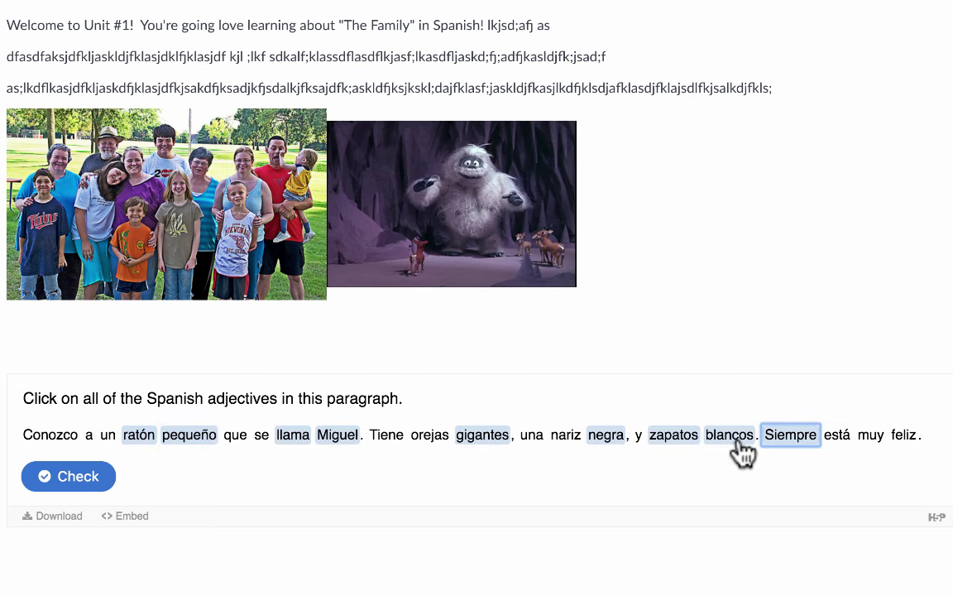
{"action": "left_click", "coordinate": [836, 436]}
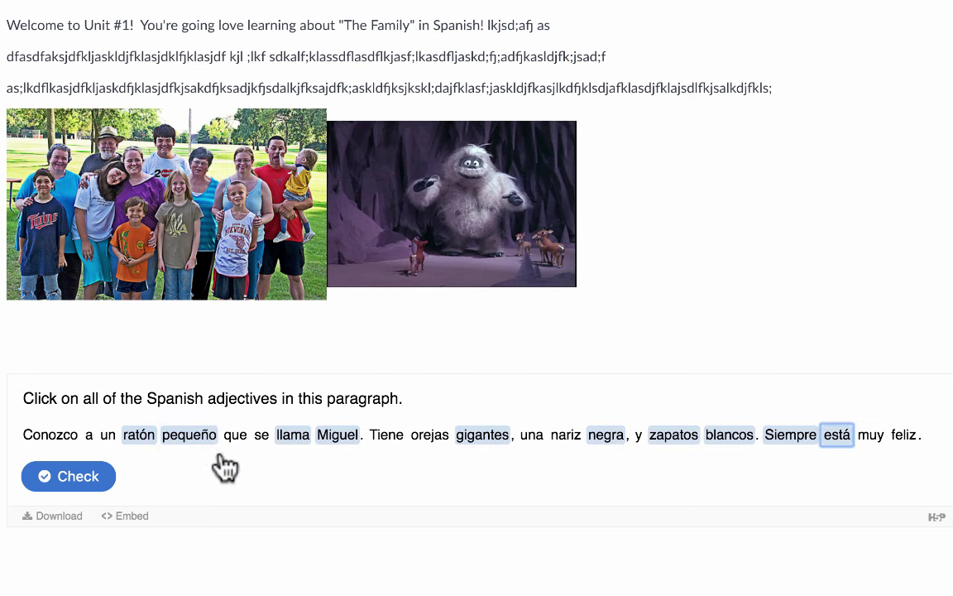
{"action": "left_click", "coordinate": [98, 477]}
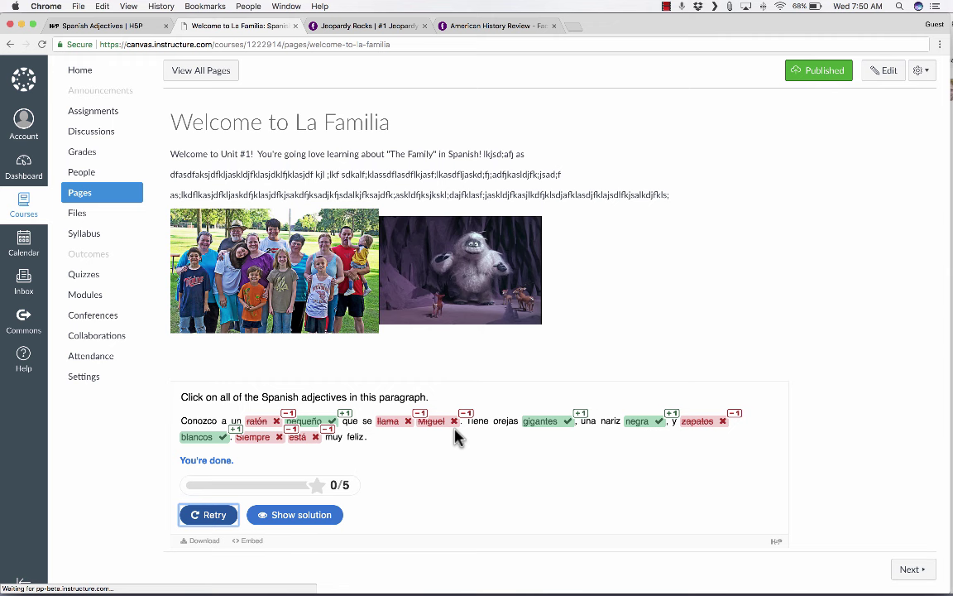
- Return to the H5P site, close the embed code window, and start creating new content from the account page
{"action": "left_click", "coordinate": [122, 30]}
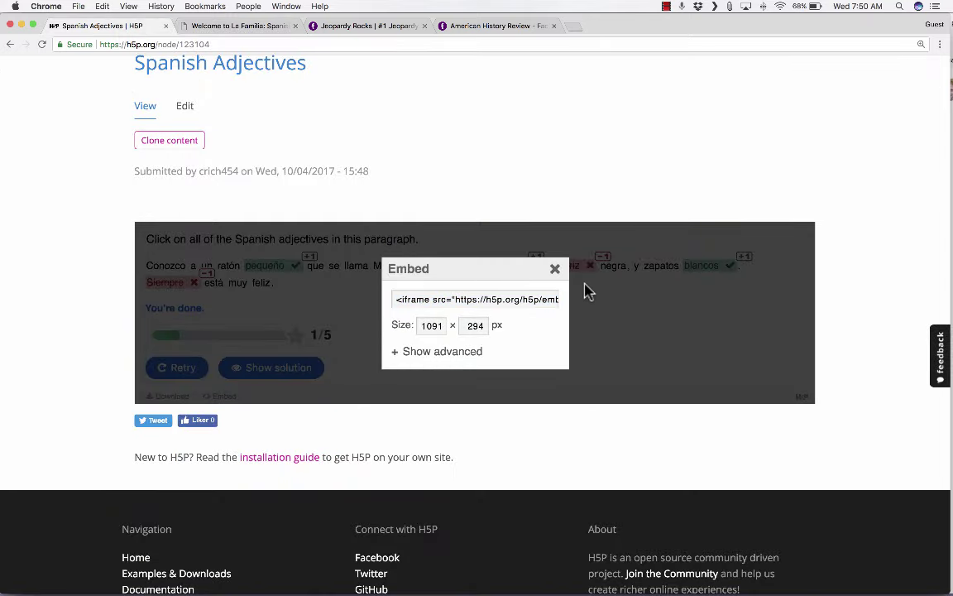
{"action": "left_click", "coordinate": [555, 269]}
{"action": "scroll", "coordinate": [500, 290], "scroll_direction": "up", "scroll_amount": 3}
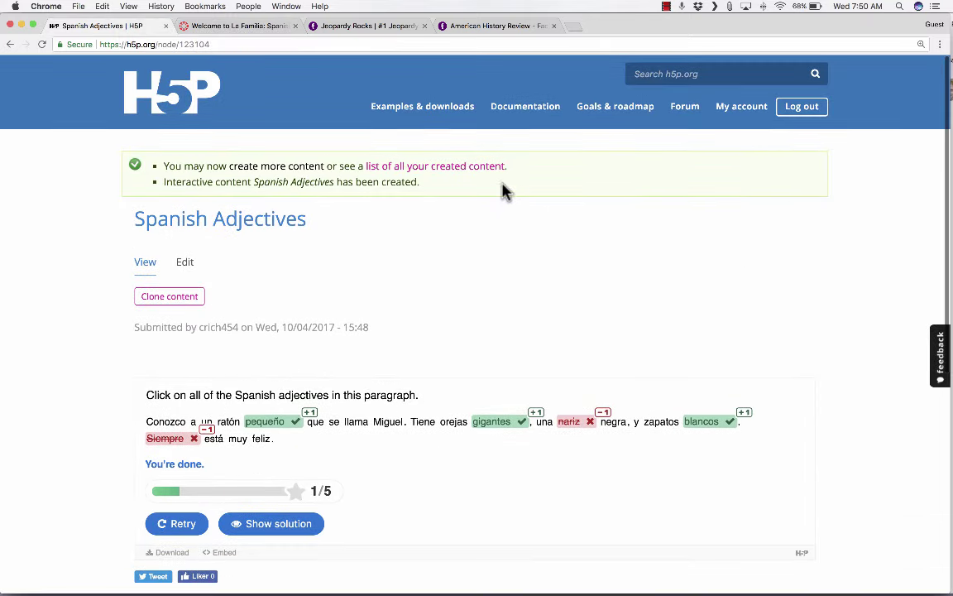
{"action": "left_click", "coordinate": [741, 121]}
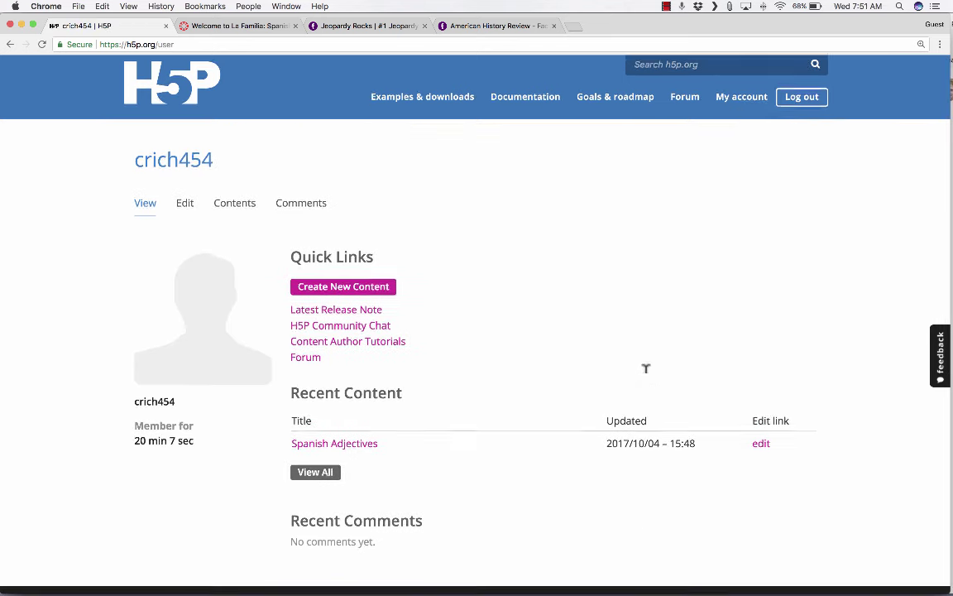
{"action": "scroll", "coordinate": [647, 379], "scroll_direction": "down", "scroll_amount": 5}
{"action": "scroll", "coordinate": [647, 379], "scroll_direction": "up", "scroll_amount": 5}
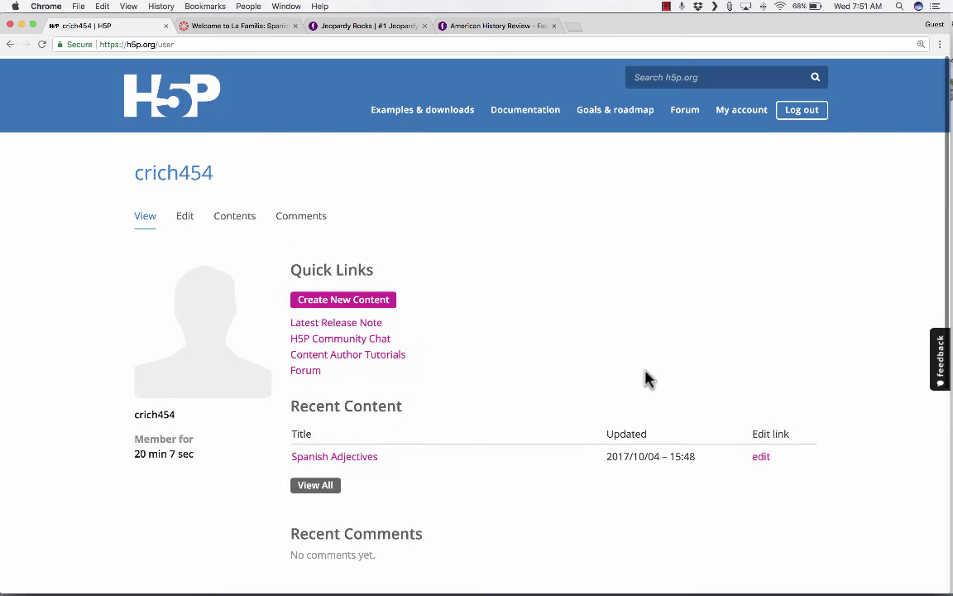
{"action": "left_click", "coordinate": [358, 302]}
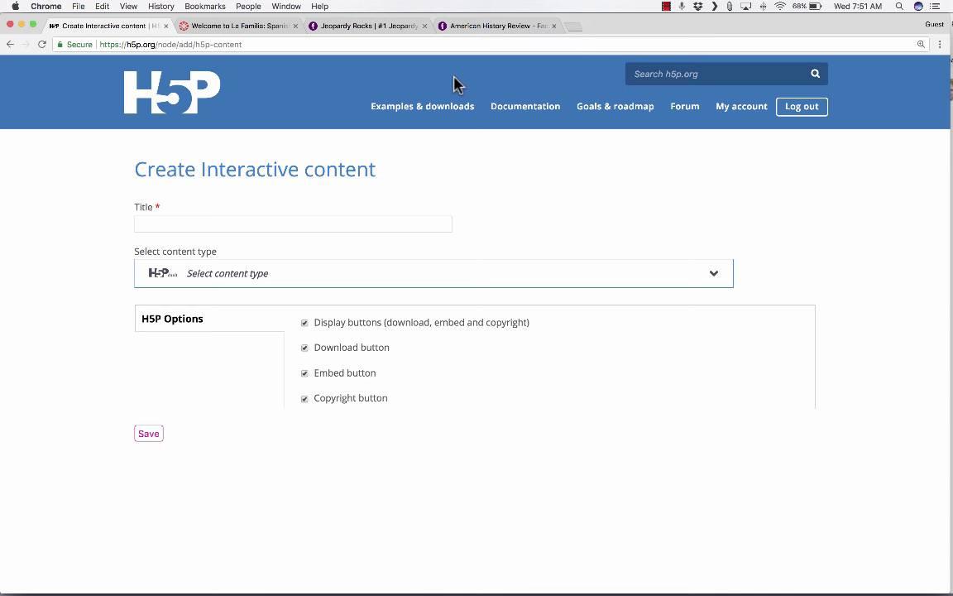
- Switch to Factile, start the American History Review game and copy the web address of its play page
{"action": "left_click", "coordinate": [480, 29]}
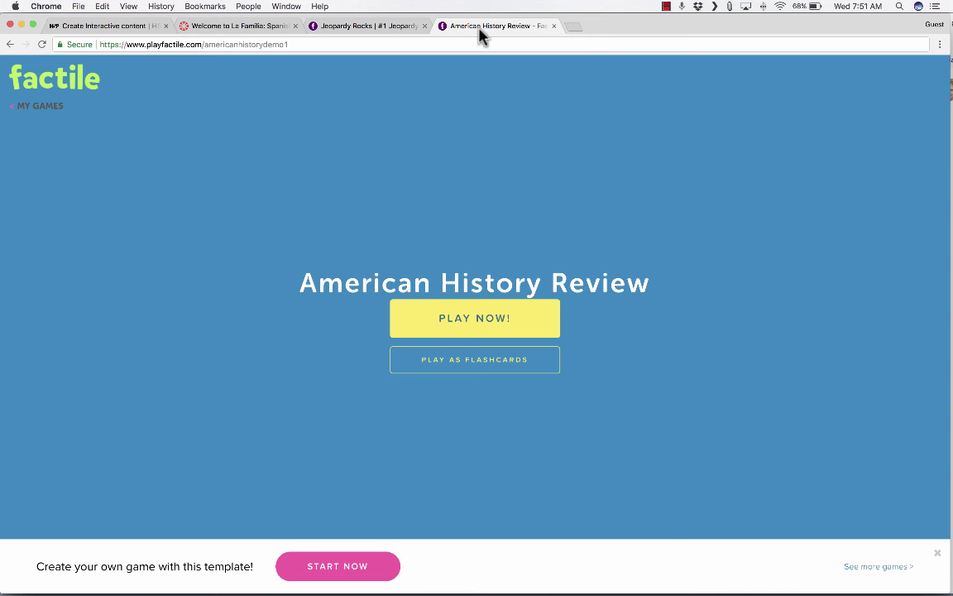
{"action": "left_click", "coordinate": [381, 27]}
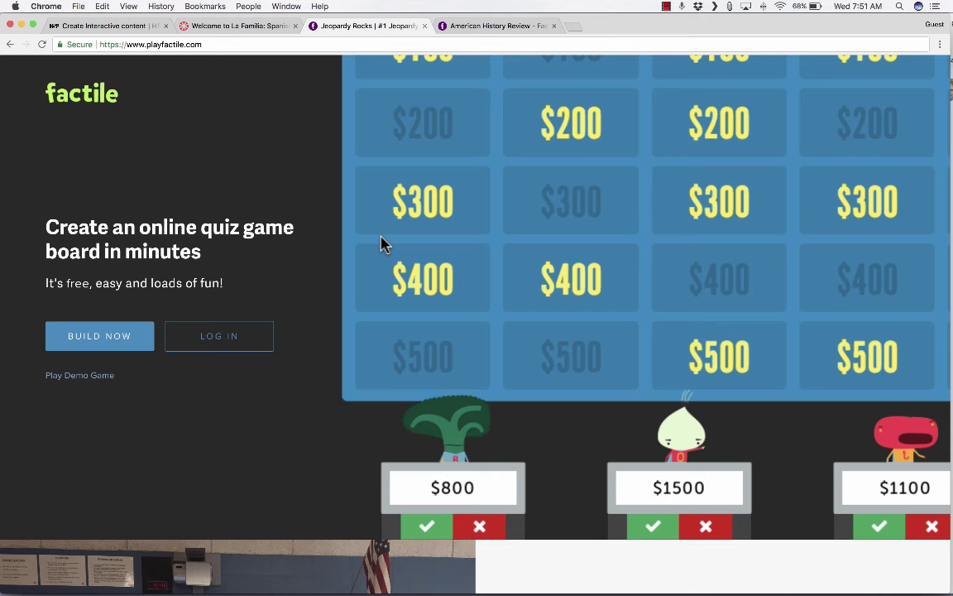
{"action": "left_click", "coordinate": [511, 28]}
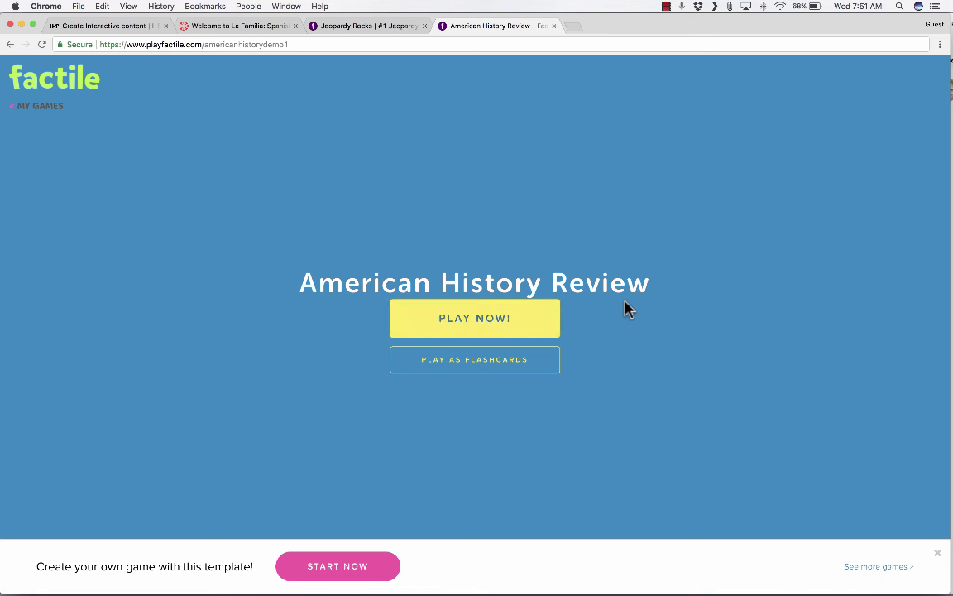
{"action": "mouse_move", "coordinate": [302, 279]}
{"action": "left_mouse_down"}
{"action": "mouse_move", "coordinate": [651, 290]}
{"action": "mouse_move", "coordinate": [304, 269]}
{"action": "left_mouse_up"}
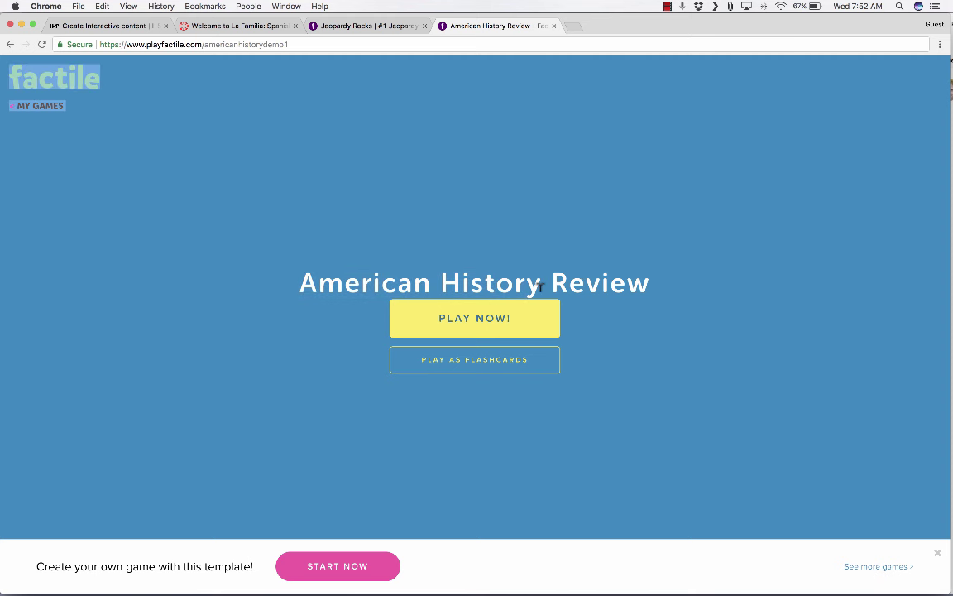
{"action": "left_click", "coordinate": [491, 330]}
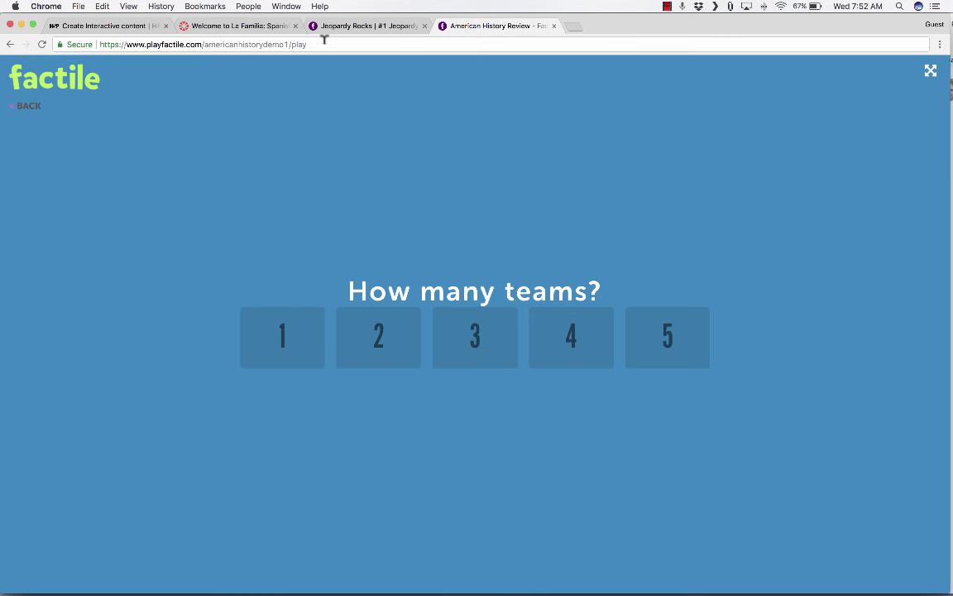
{"action": "left_click", "coordinate": [328, 41]}
{"action": "key", "text": "super+c"}
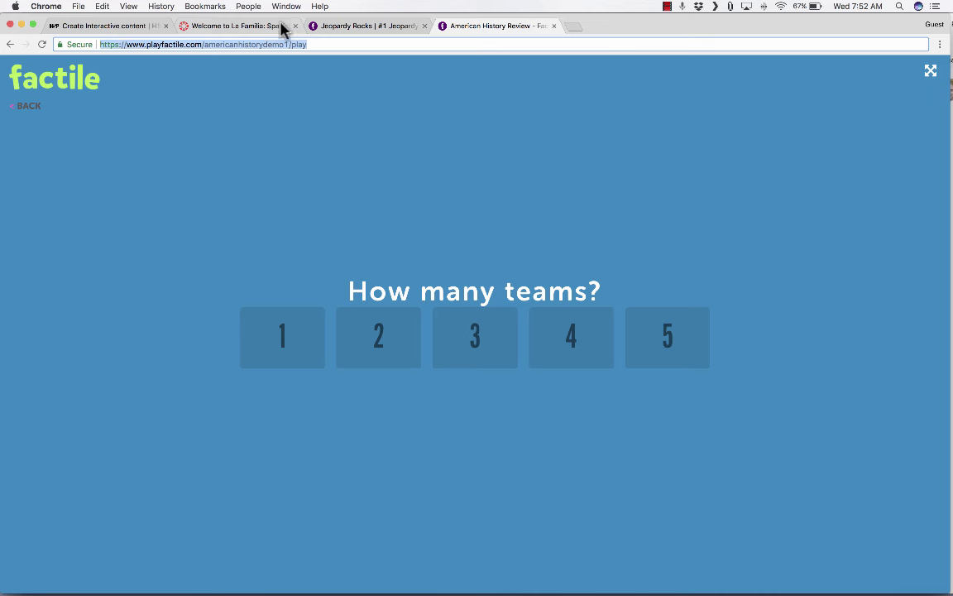
- Return to the new H5P content, title it "Factile History Game", search the content types for iframe and use Iframe Embedder
{"action": "left_click", "coordinate": [104, 27]}
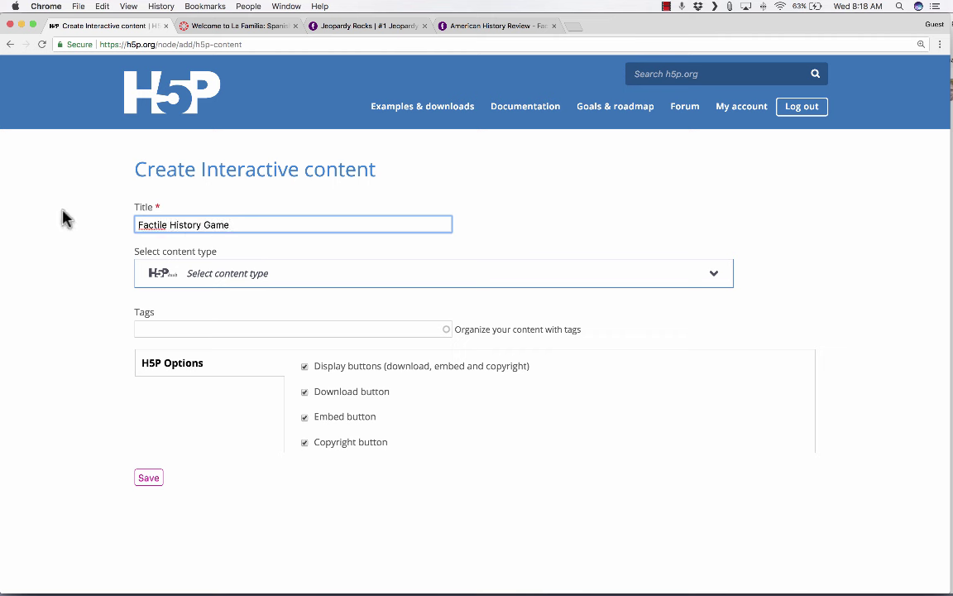
{"action": "left_click", "coordinate": [230, 282]}
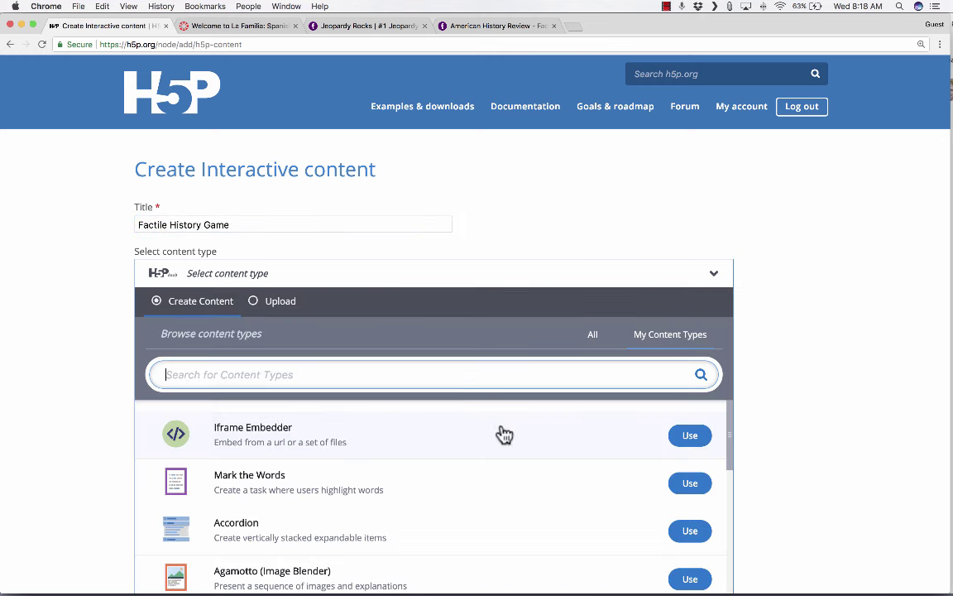
{"action": "scroll", "coordinate": [503, 436], "scroll_direction": "down", "scroll_amount": 2}
{"action": "scroll", "coordinate": [502, 436], "scroll_direction": "up", "scroll_amount": 3}
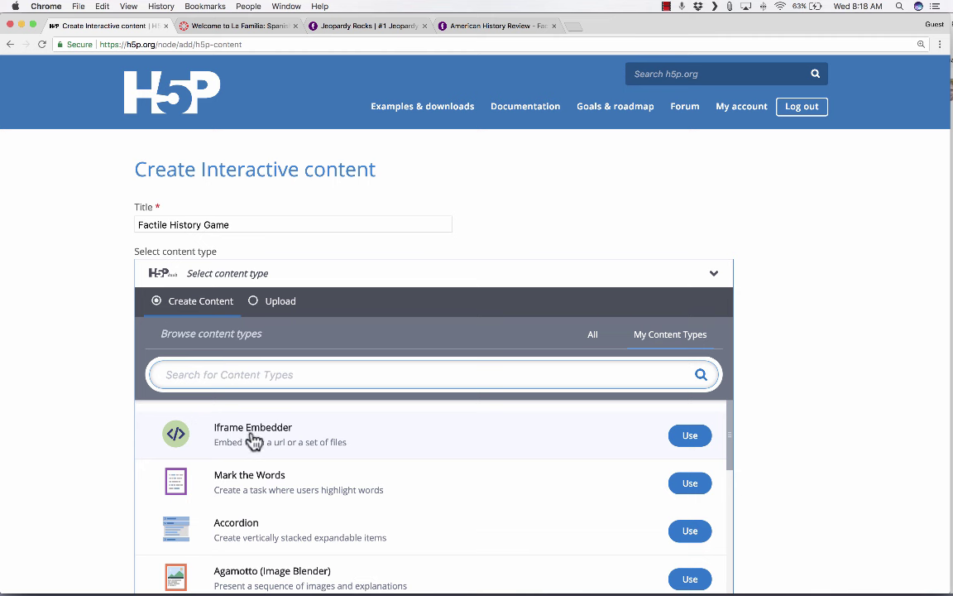
{"action": "type", "text": "iframe"}
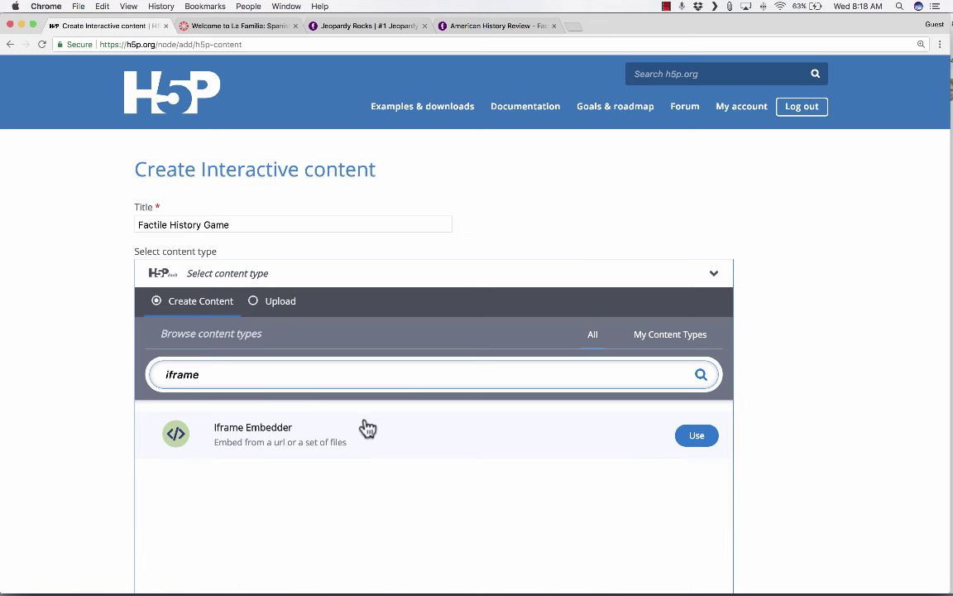
{"action": "left_click", "coordinate": [696, 439]}
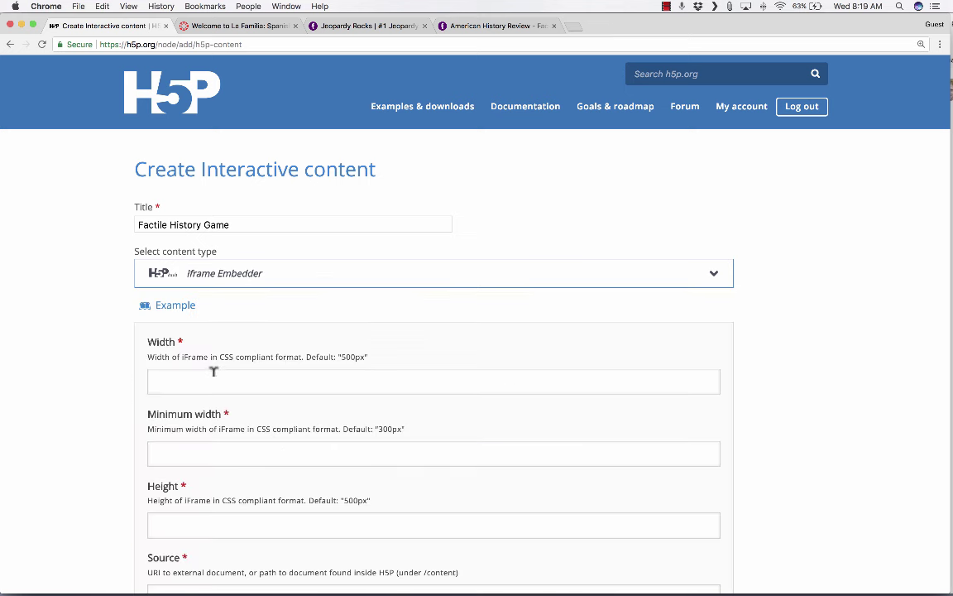
{"action": "scroll", "coordinate": [214, 365], "scroll_direction": "down", "scroll_amount": 5}
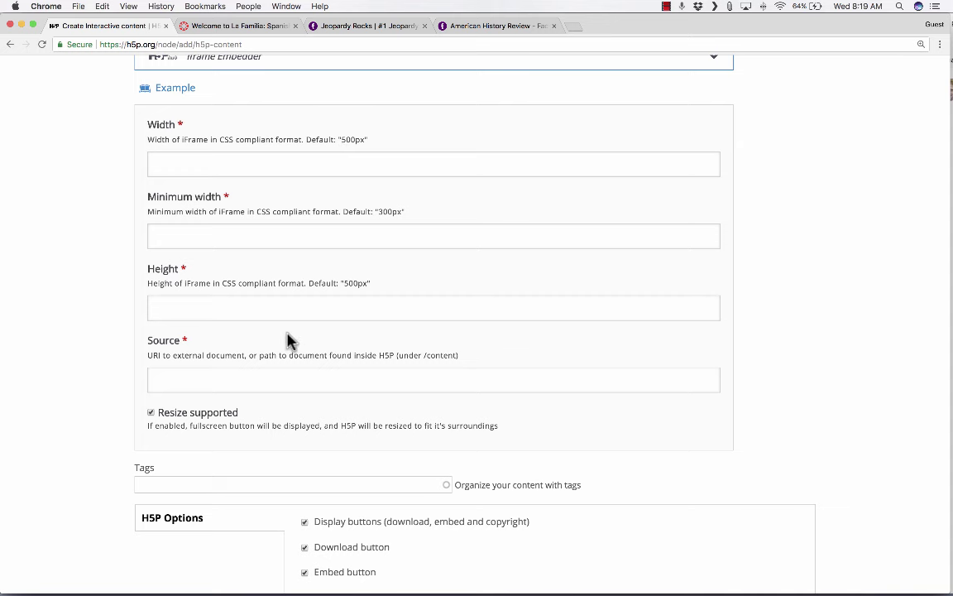
{"action": "scroll", "coordinate": [288, 340], "scroll_direction": "down", "scroll_amount": 2}
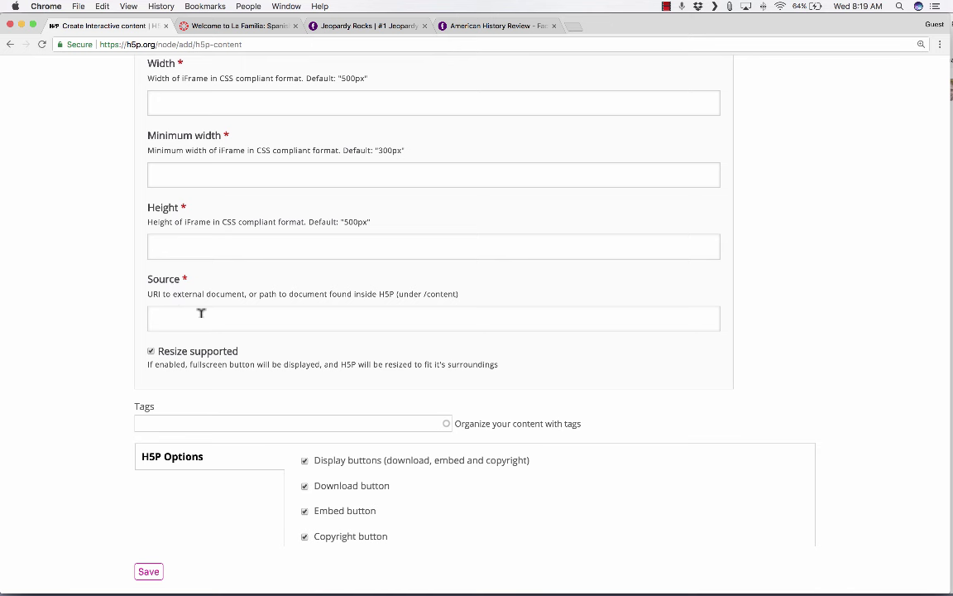
{"action": "left_click", "coordinate": [201, 313]}
{"action": "left_click", "coordinate": [479, 26]}
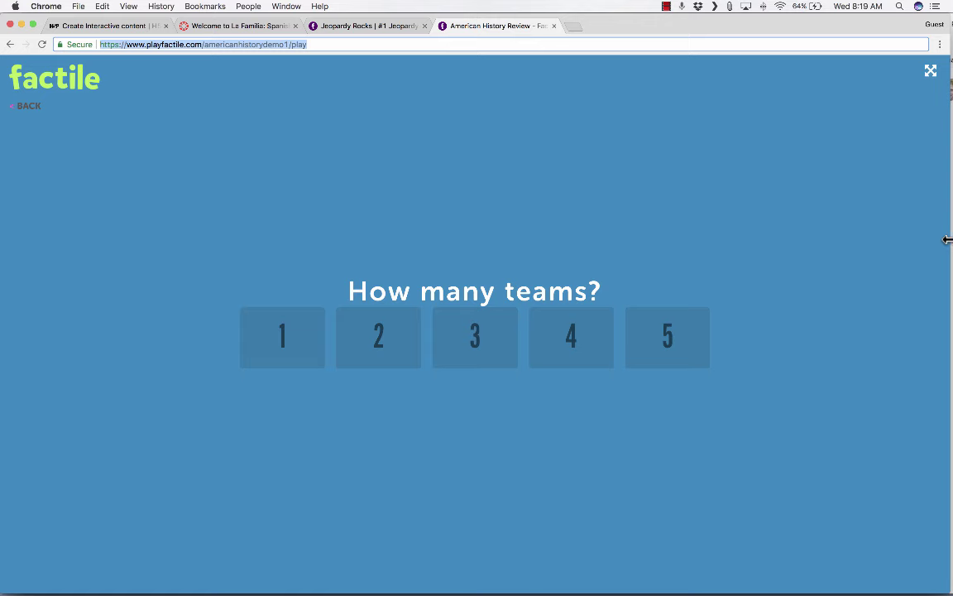
{"action": "left_click_drag", "start_coordinate": [948, 240], "coordinate": [949, 237]}
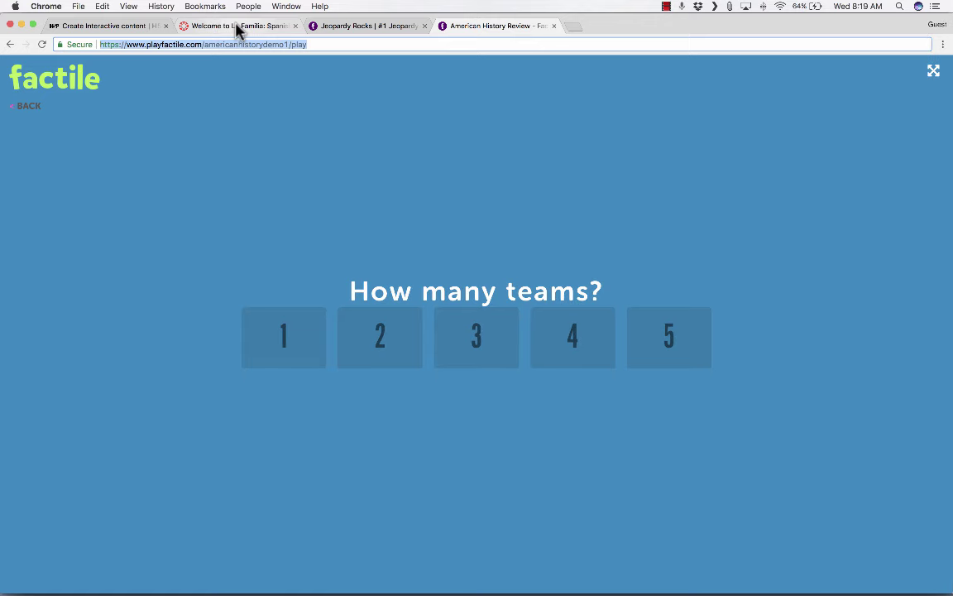
{"action": "left_click", "coordinate": [108, 25]}
{"action": "key", "text": "super+v"}
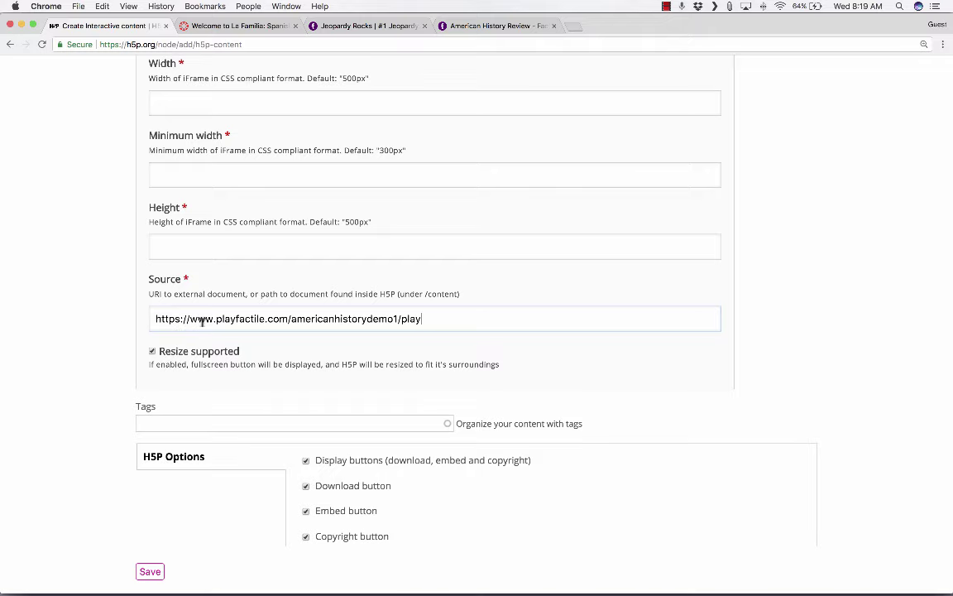
- Save the Factile History Game content with resizing supported
{"action": "scroll", "coordinate": [223, 344], "scroll_direction": "up", "scroll_amount": 2}
{"action": "scroll", "coordinate": [228, 348], "scroll_direction": "down", "scroll_amount": 3}
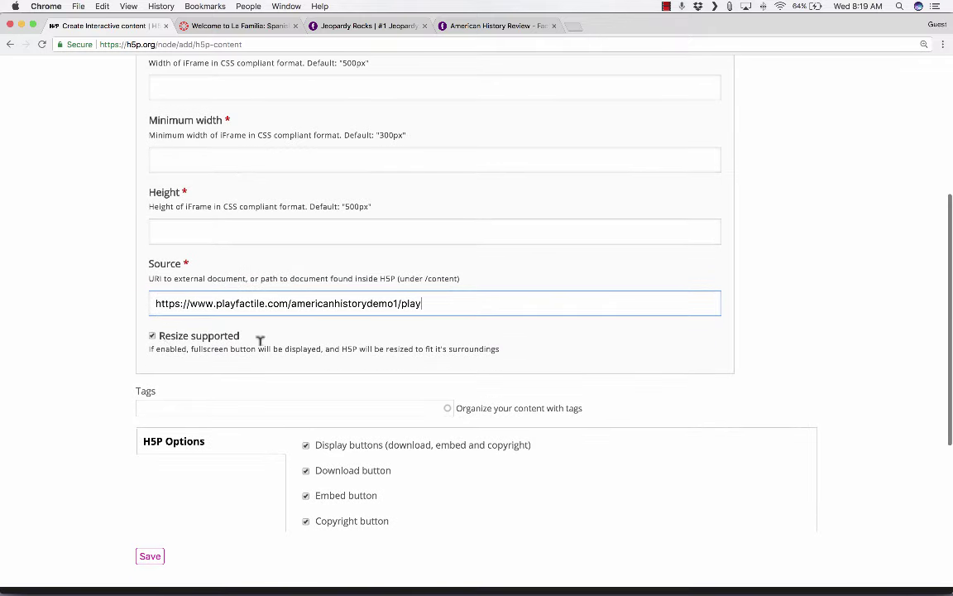
{"action": "scroll", "coordinate": [298, 346], "scroll_direction": "down", "scroll_amount": 2}
{"action": "left_click", "coordinate": [154, 499]}
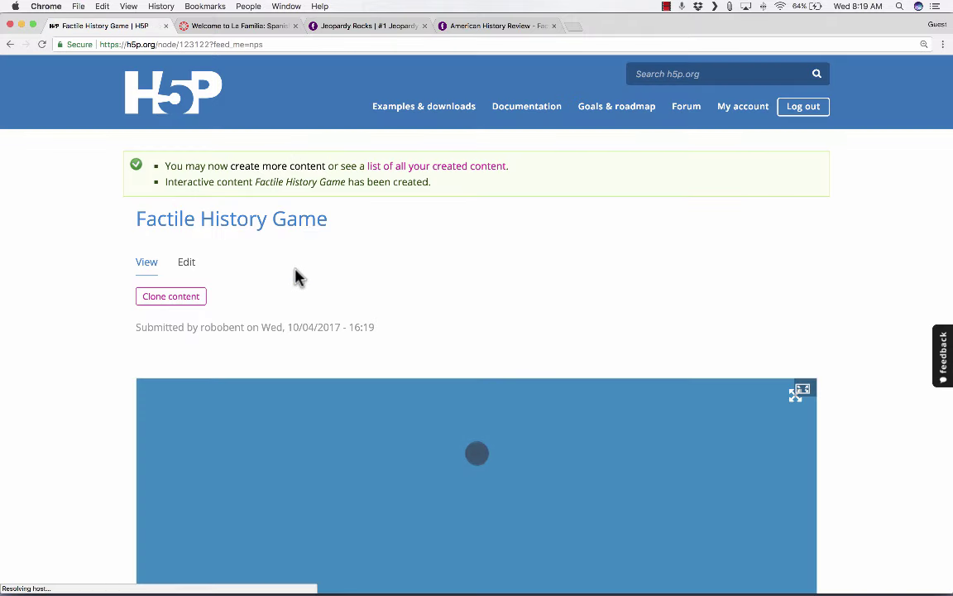
- Collapse the recommendation survey and copy the embed code of the Factile History Game
{"action": "scroll", "coordinate": [458, 279], "scroll_direction": "down", "scroll_amount": 4}
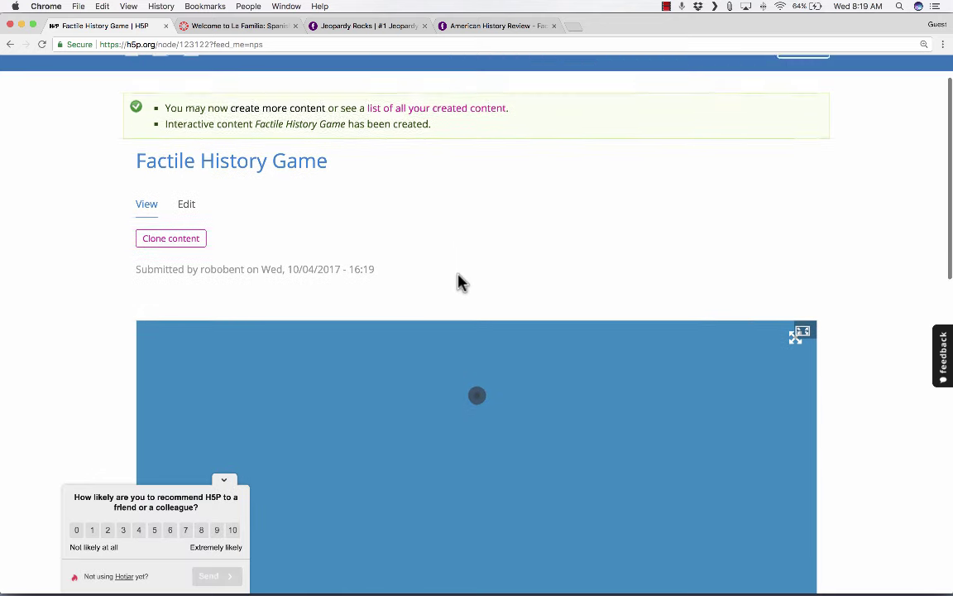
{"action": "scroll", "coordinate": [454, 283], "scroll_direction": "down", "scroll_amount": 1}
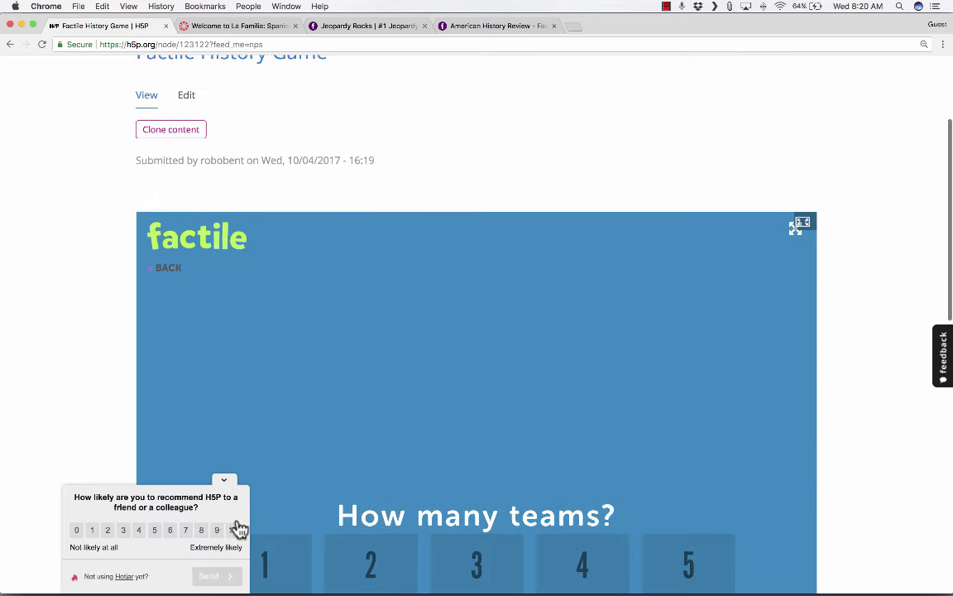
{"action": "left_click", "coordinate": [224, 480]}
{"action": "scroll", "coordinate": [415, 477], "scroll_direction": "down", "scroll_amount": 3}
{"action": "scroll", "coordinate": [413, 489], "scroll_direction": "down", "scroll_amount": 10}
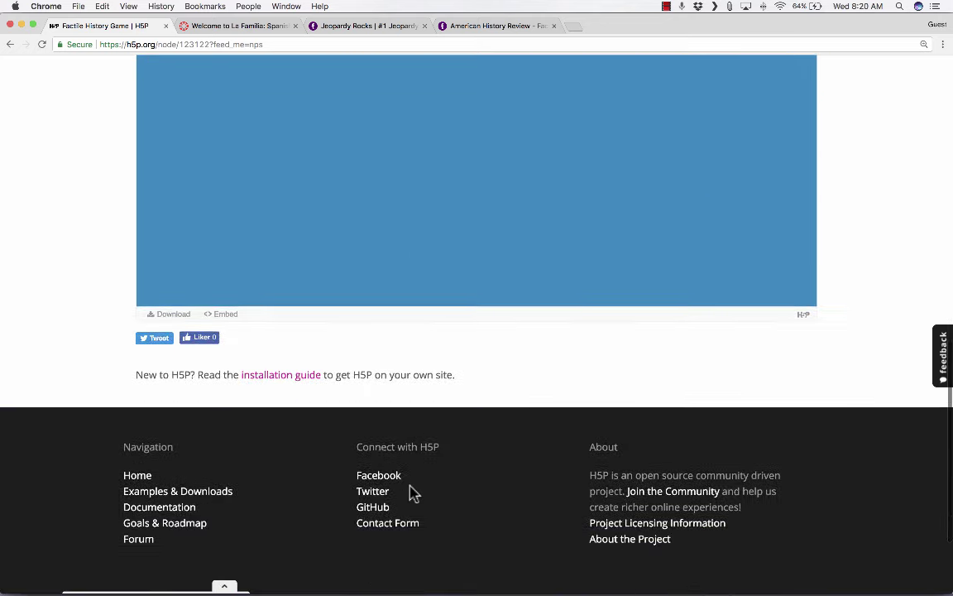
{"action": "left_click", "coordinate": [231, 300]}
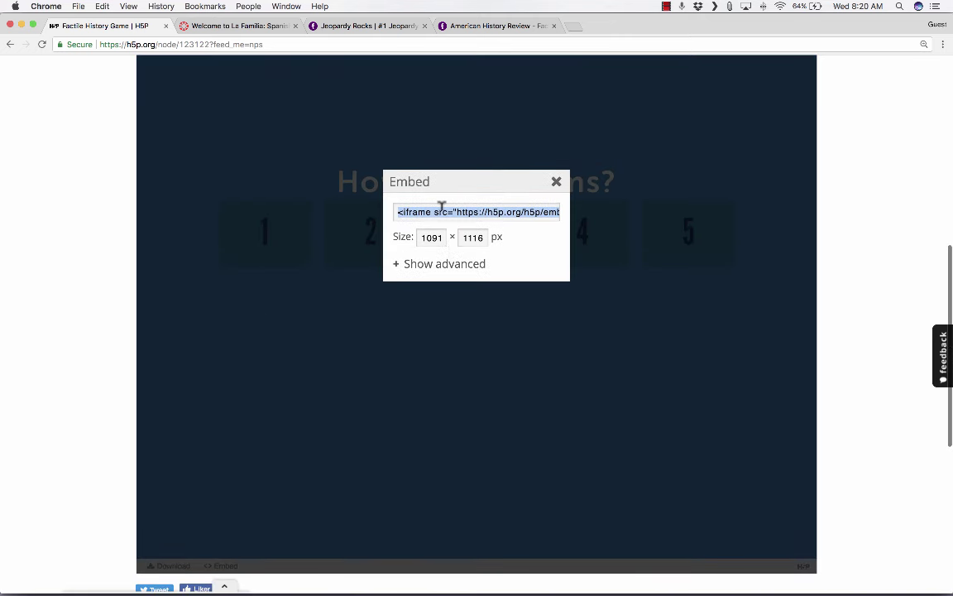
- Switch to Canvas and open the Welcome to La Familia page for editing at the blank lines below the pictures
{"action": "left_click", "coordinate": [240, 25]}
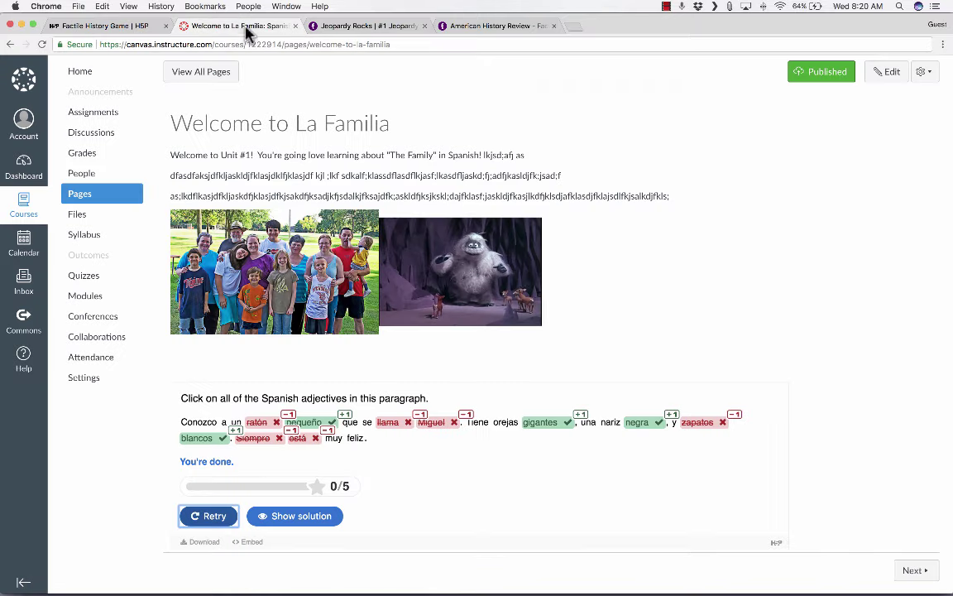
{"action": "left_click", "coordinate": [882, 85]}
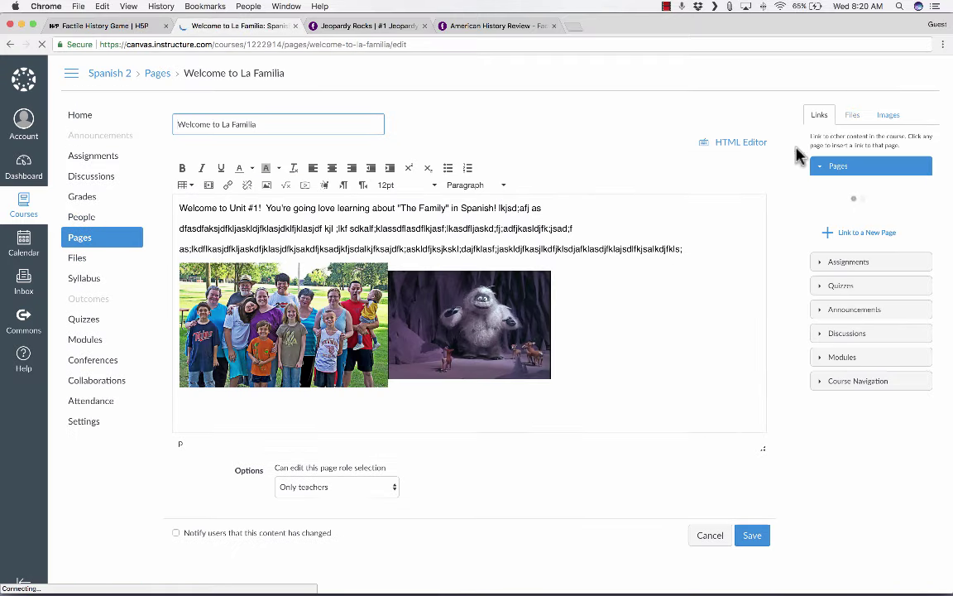
{"action": "left_click", "coordinate": [225, 399]}
{"action": "scroll", "coordinate": [464, 415], "scroll_direction": "down", "scroll_amount": 2}
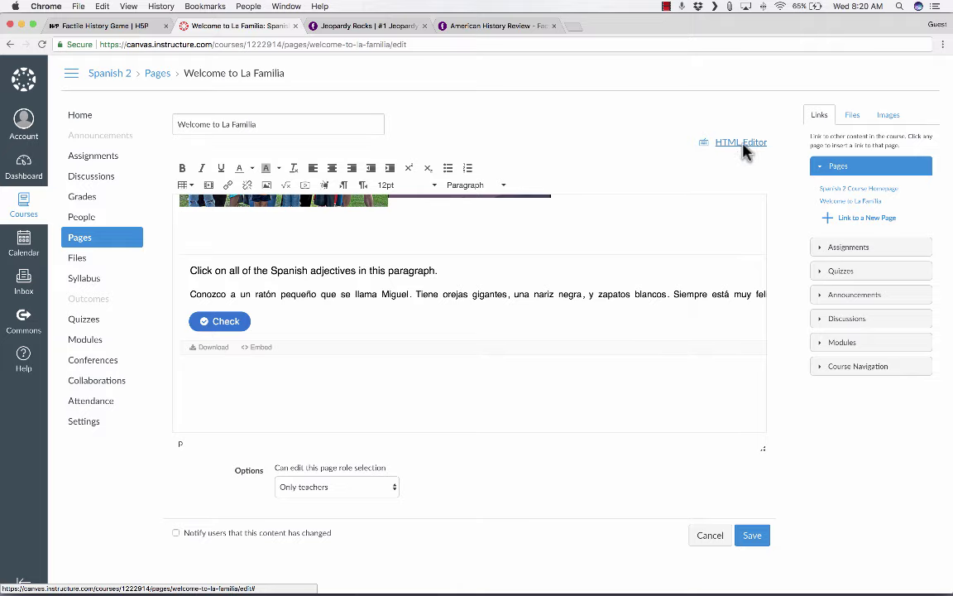
- Mark the blank line just above the Spanish adjectives activity with a placeholder row of the letter h
{"action": "left_click", "coordinate": [745, 149]}
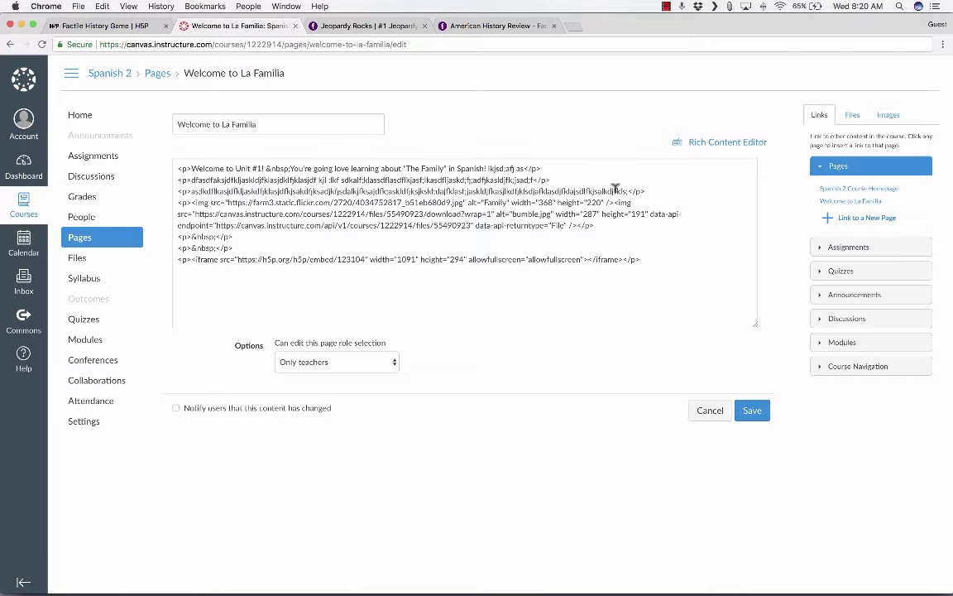
{"action": "left_click", "coordinate": [717, 147]}
{"action": "scroll", "coordinate": [403, 267], "scroll_direction": "down", "scroll_amount": 3}
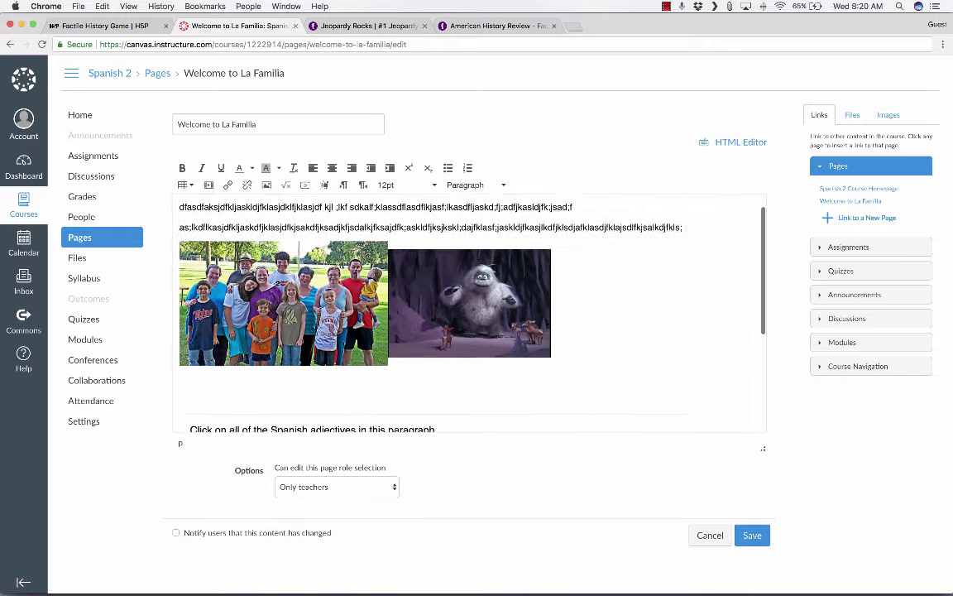
{"action": "scroll", "coordinate": [194, 334], "scroll_direction": "up", "scroll_amount": 2}
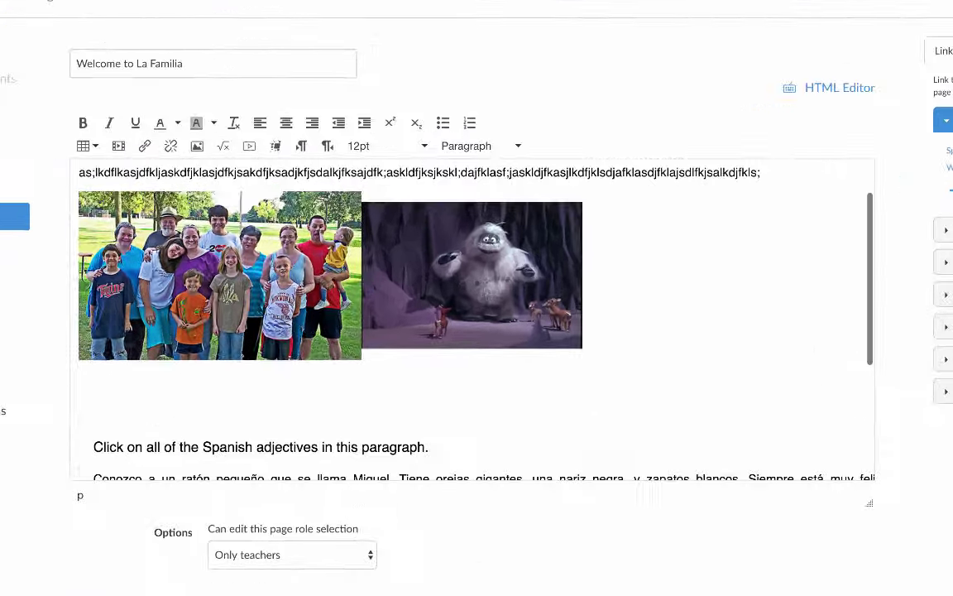
{"action": "scroll", "coordinate": [194, 335], "scroll_direction": "down", "scroll_amount": 2}
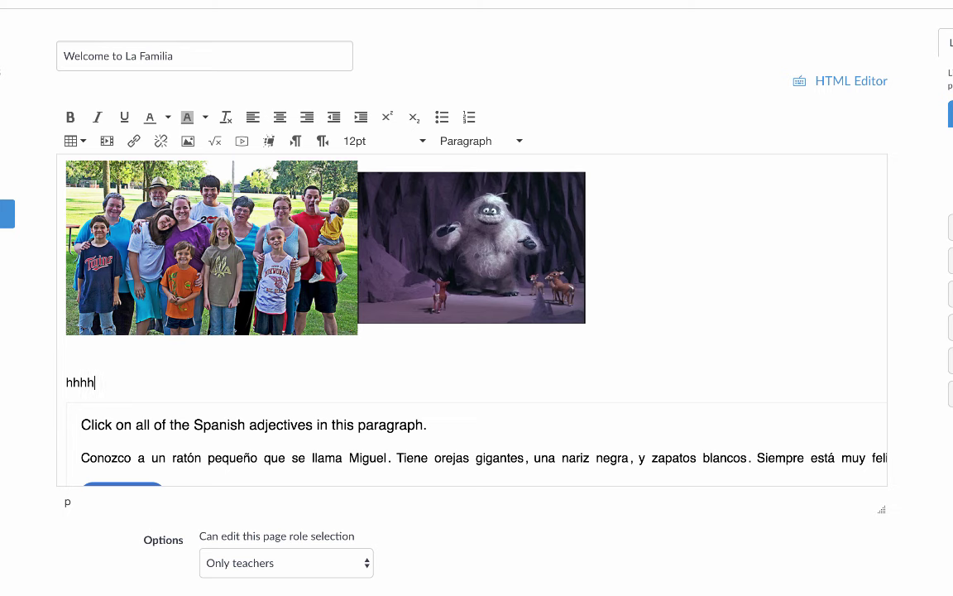
{"action": "left_click", "coordinate": [866, 82]}
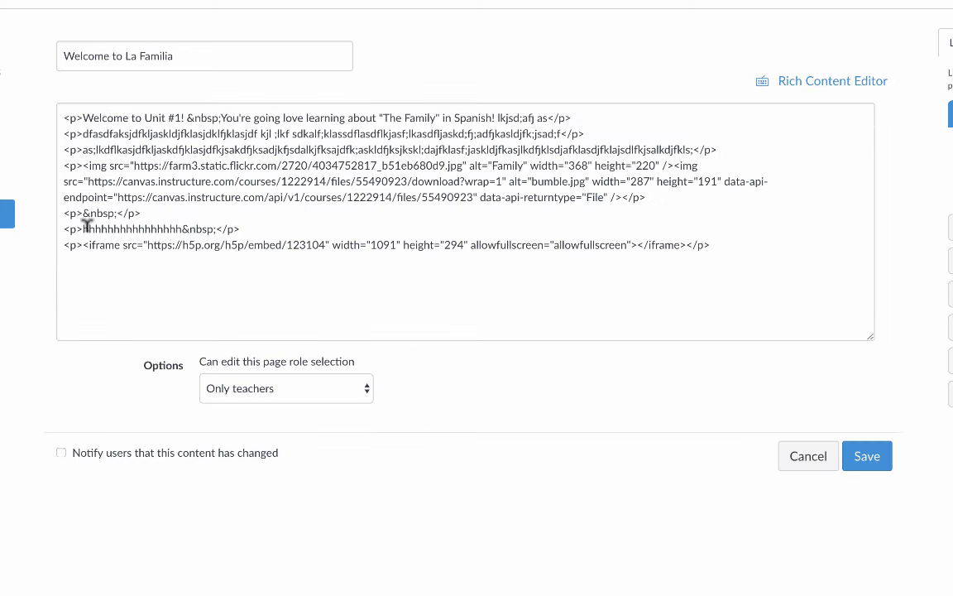
{"action": "left_click_drag", "start_coordinate": [84, 228], "coordinate": [175, 227]}
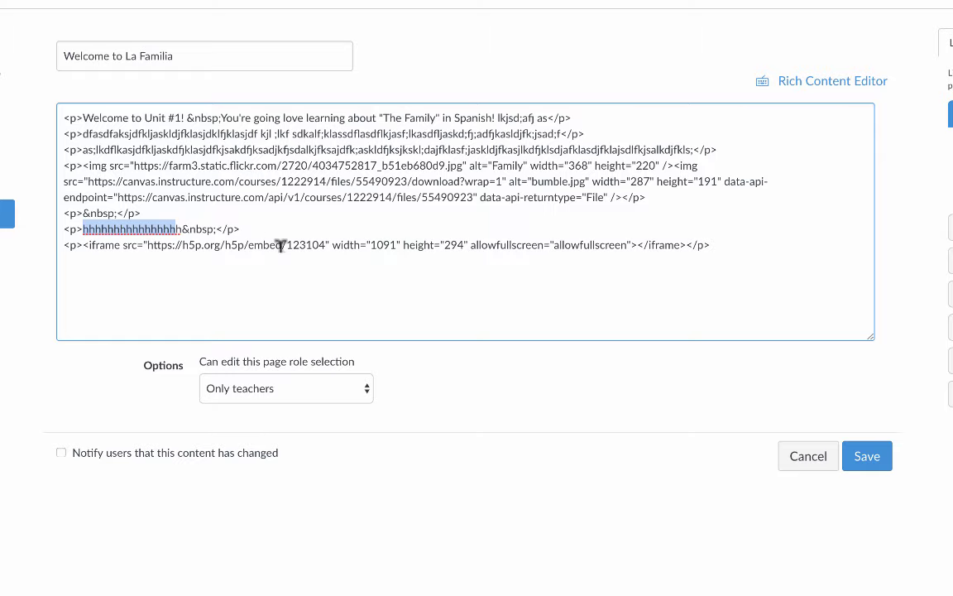
{"action": "type", "text": "<iframe src=\"https://h5p.org/h5p/embed/123122\" width=\"1091\" height=\"1116\" frameborder=\"0\" allowfullscreen=\"allowfullscreen\"></iframe><script src=\"https://h5p.org/sites/all/modules/h5p/library/js/h5p-resizer.js\" charset=\"UTF-8\"></script>"}
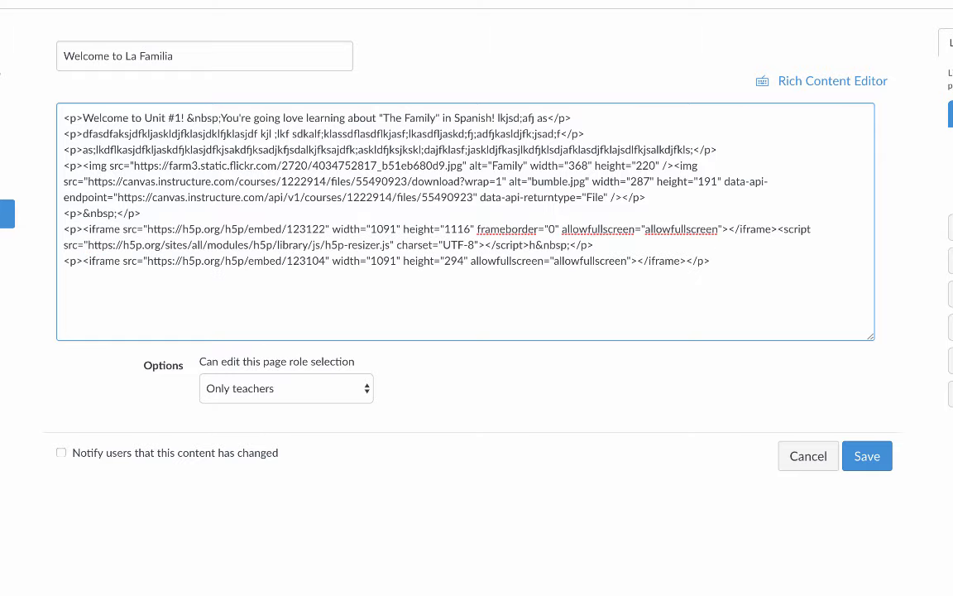
{"action": "key", "text": "Delete"}
{"action": "left_click", "coordinate": [867, 456]}
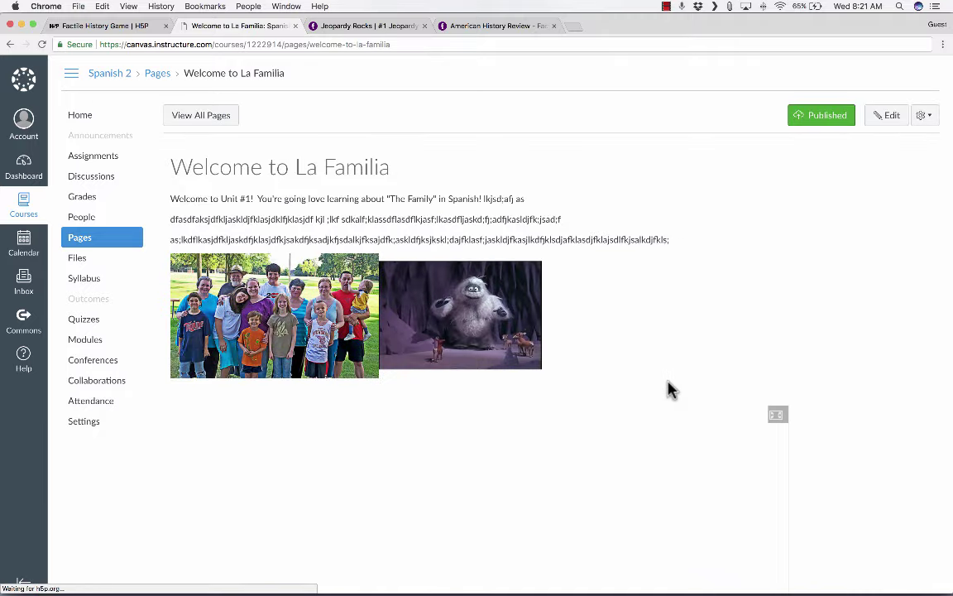
- Test the embedded game with two teams, Strawberry and Apple as captains, and open the $200 Notable Events question
{"action": "scroll", "coordinate": [670, 387], "scroll_direction": "down", "scroll_amount": 2}
{"action": "scroll", "coordinate": [671, 387], "scroll_direction": "down", "scroll_amount": 8}
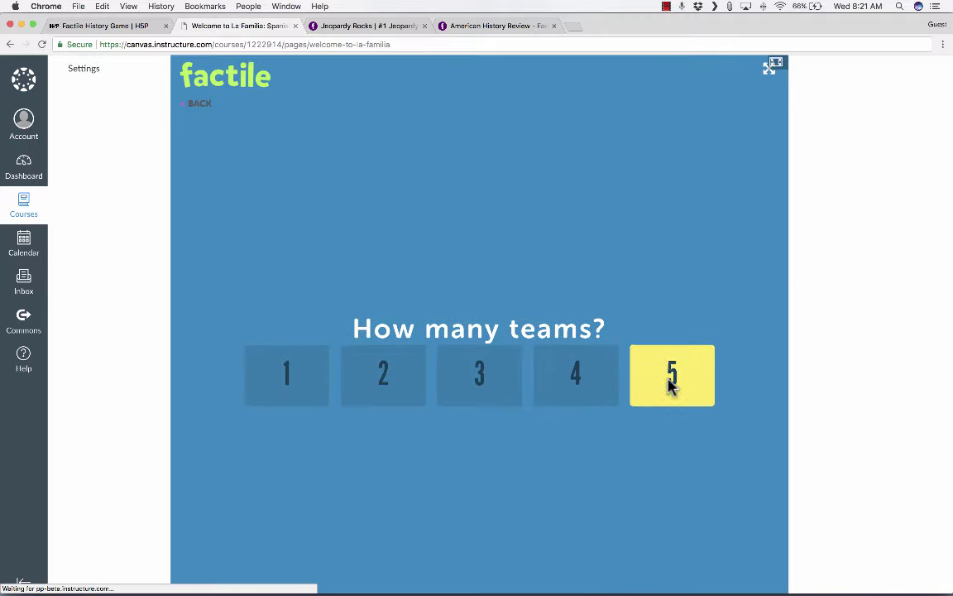
{"action": "scroll", "coordinate": [671, 387], "scroll_direction": "up", "scroll_amount": 8}
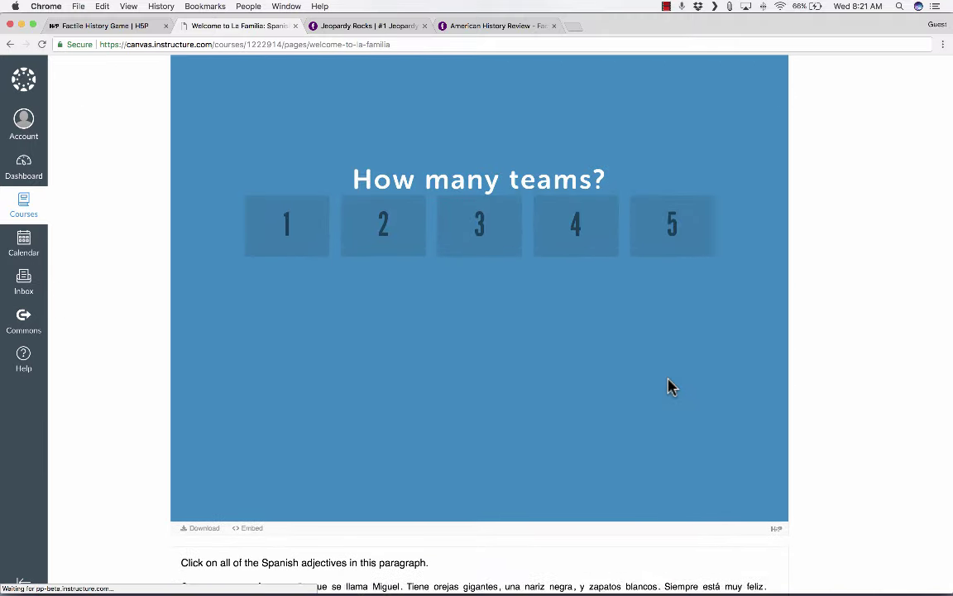
{"action": "left_click", "coordinate": [382, 392]}
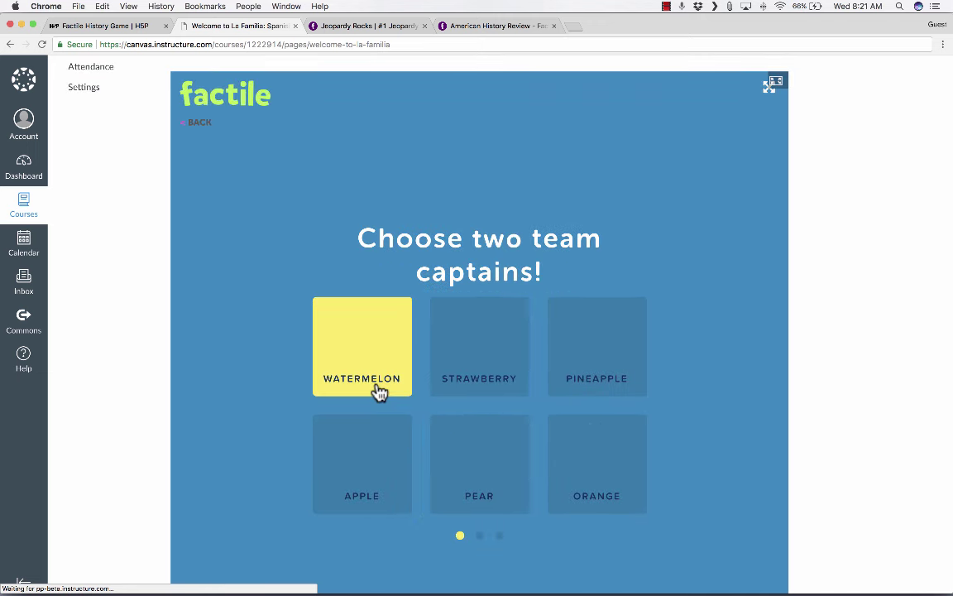
{"action": "left_click", "coordinate": [473, 366]}
{"action": "left_click", "coordinate": [397, 447]}
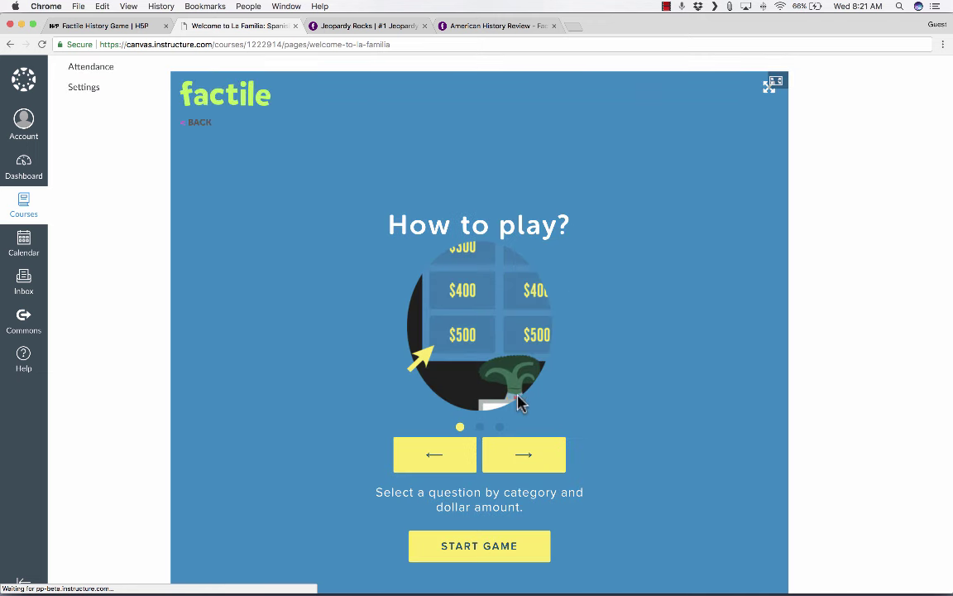
{"action": "left_click", "coordinate": [511, 560]}
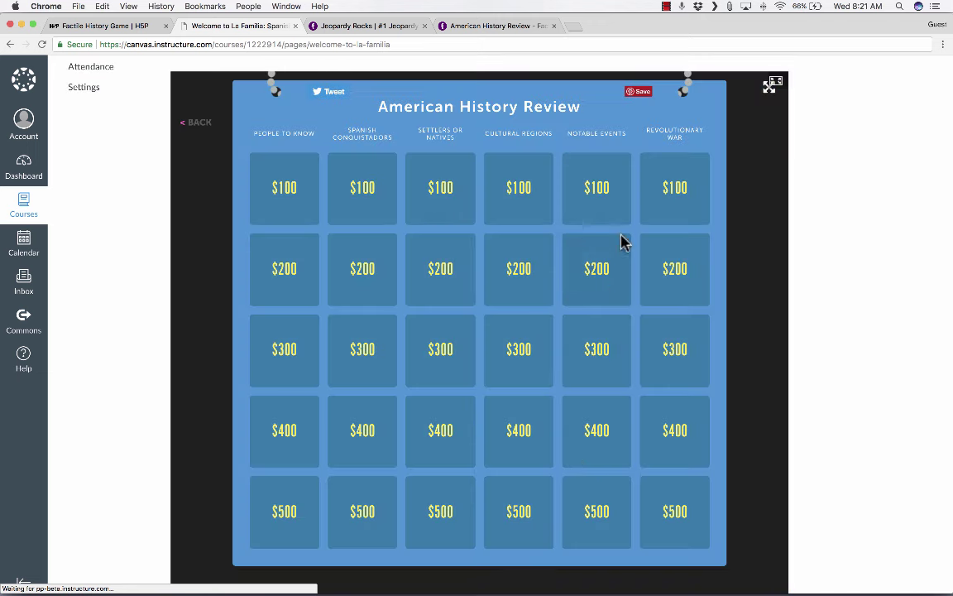
{"action": "left_click", "coordinate": [609, 267]}
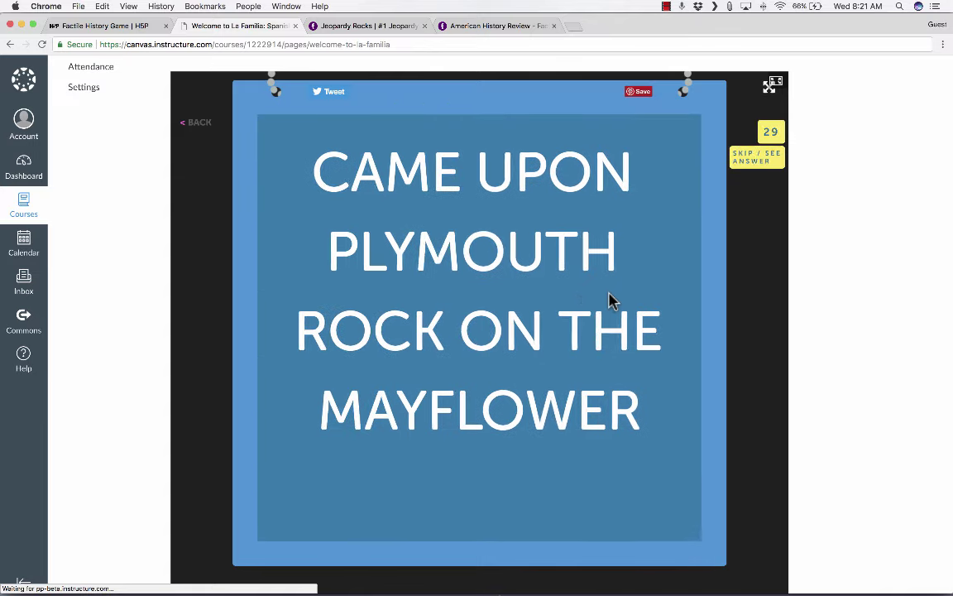
{"action": "scroll", "coordinate": [876, 182], "scroll_direction": "up", "scroll_amount": 5}
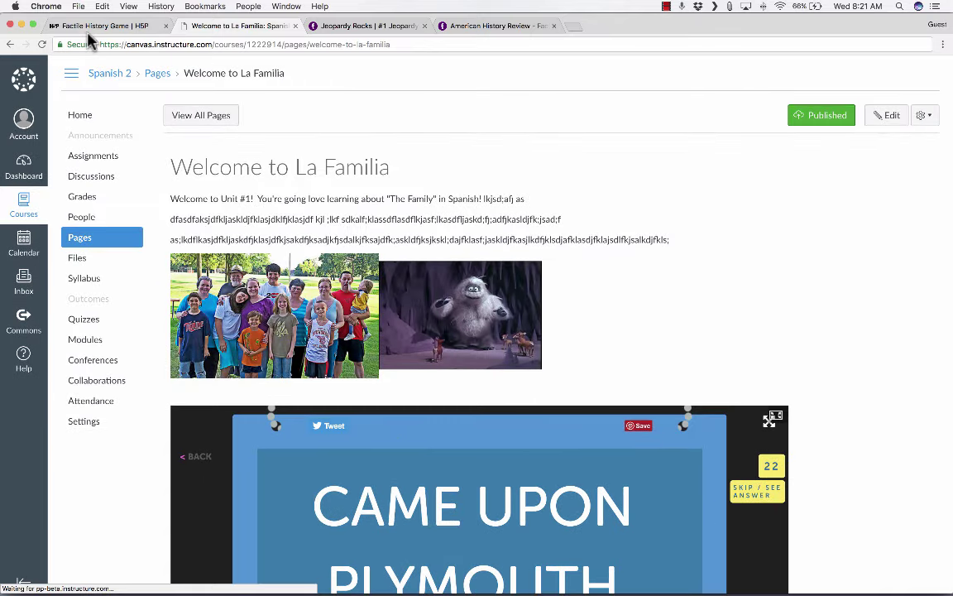
- Switch to H5P, go to its home page and try the memory card demo by turning over all six cards
{"action": "left_click", "coordinate": [93, 26]}
{"action": "key", "text": "super+r"}
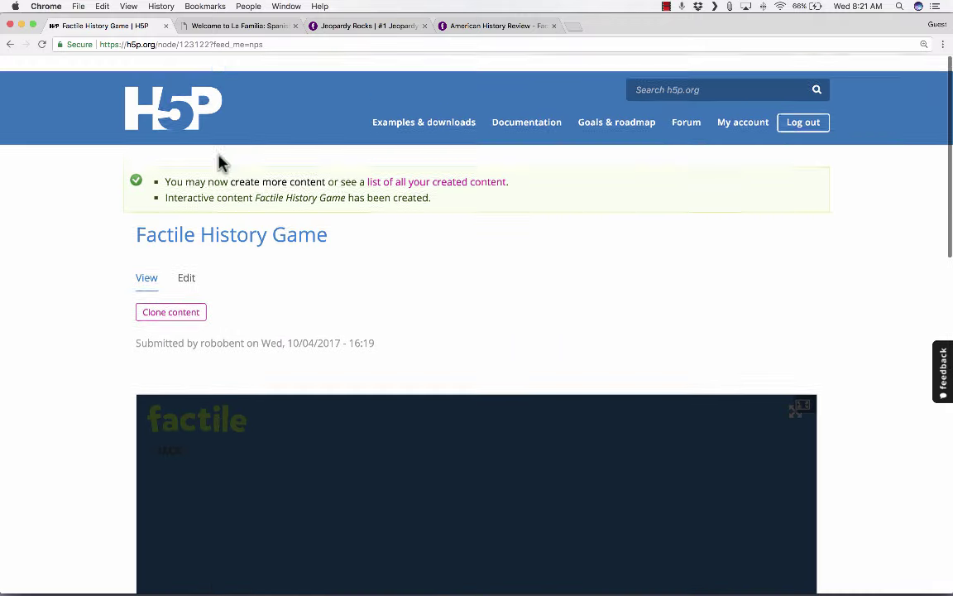
{"action": "left_click", "coordinate": [180, 99]}
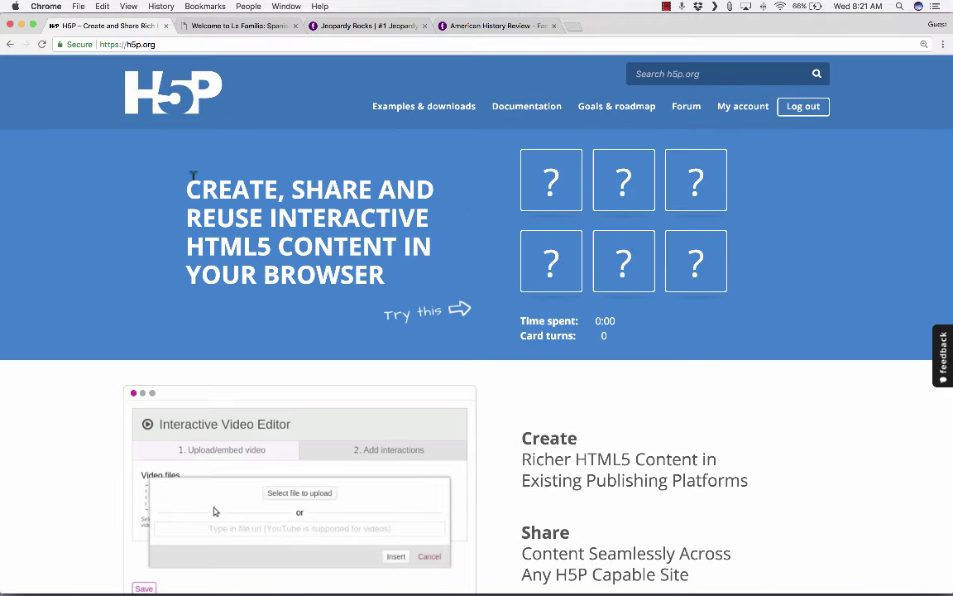
{"action": "left_click", "coordinate": [641, 206]}
{"action": "left_click", "coordinate": [672, 262]}
{"action": "left_click", "coordinate": [686, 205]}
{"action": "left_click", "coordinate": [627, 260]}
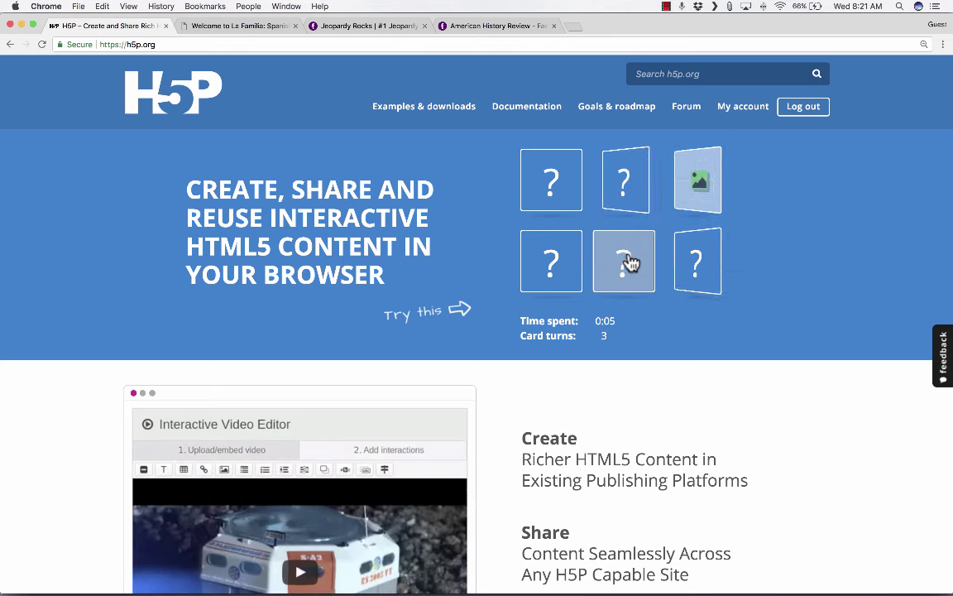
{"action": "left_click", "coordinate": [549, 266]}
{"action": "left_click", "coordinate": [563, 201]}
{"action": "scroll", "coordinate": [571, 309], "scroll_direction": "down", "scroll_amount": 5}
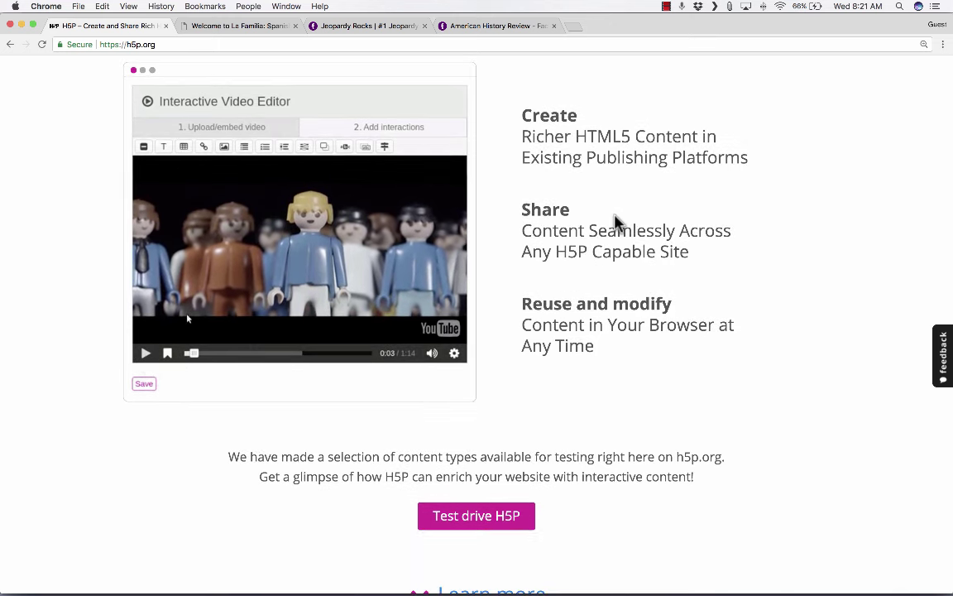
{"action": "scroll", "coordinate": [617, 221], "scroll_direction": "up", "scroll_amount": 5}
{"action": "scroll", "coordinate": [618, 222], "scroll_direction": "up", "scroll_amount": 1}
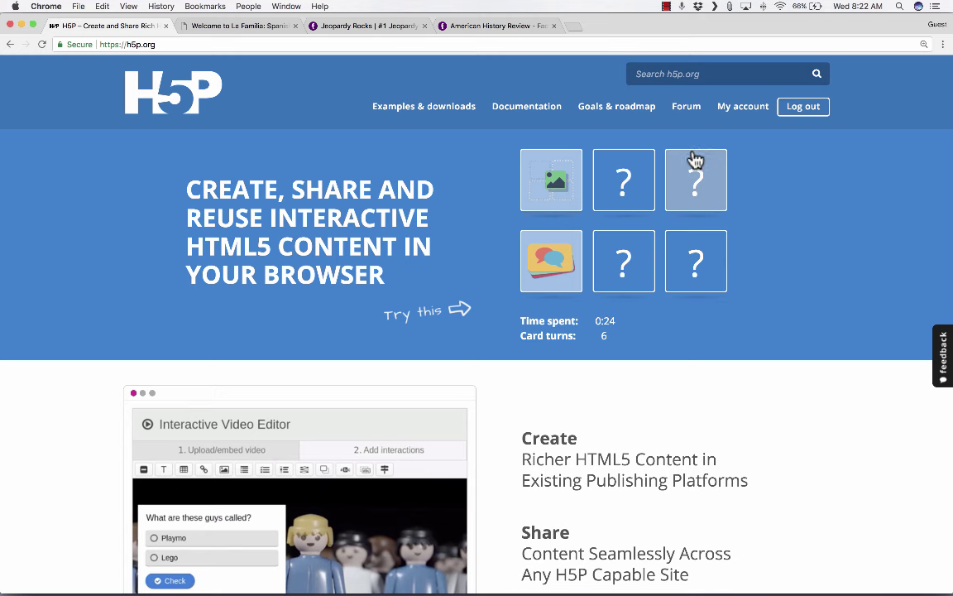
- Revisit the Factile game and the H5P home page, and return to Canvas to review the finished Welcome to La Familia page
{"action": "left_click", "coordinate": [387, 27]}
{"action": "left_click", "coordinate": [505, 28]}
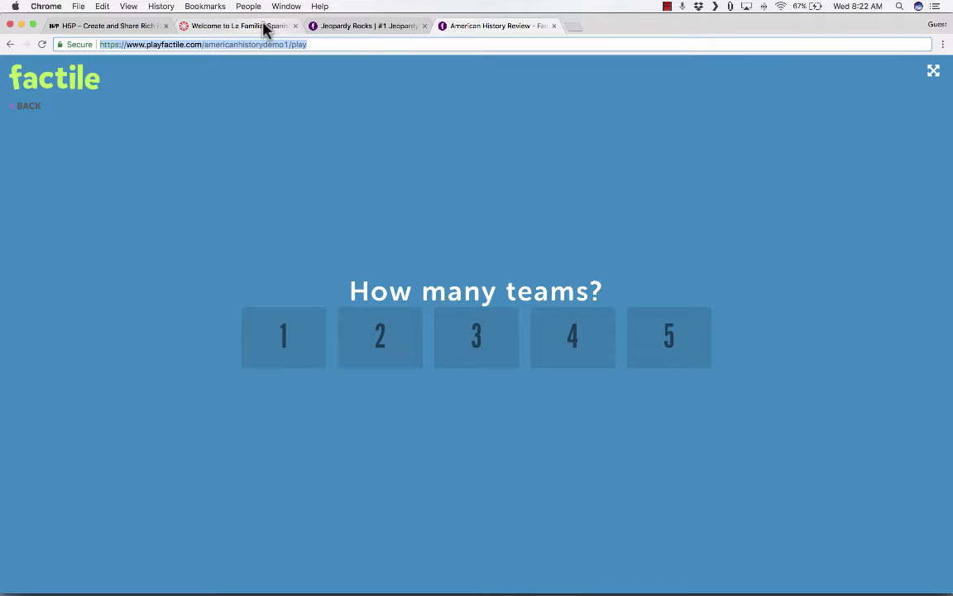
{"action": "left_click", "coordinate": [96, 25]}
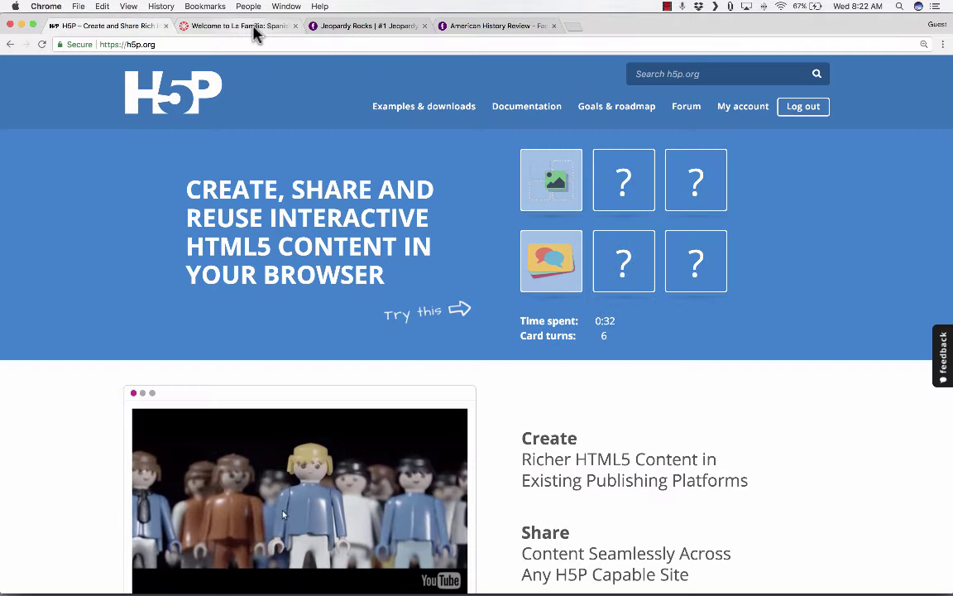
{"action": "left_click", "coordinate": [263, 25]}
{"action": "scroll", "coordinate": [623, 272], "scroll_direction": "down", "scroll_amount": 10}
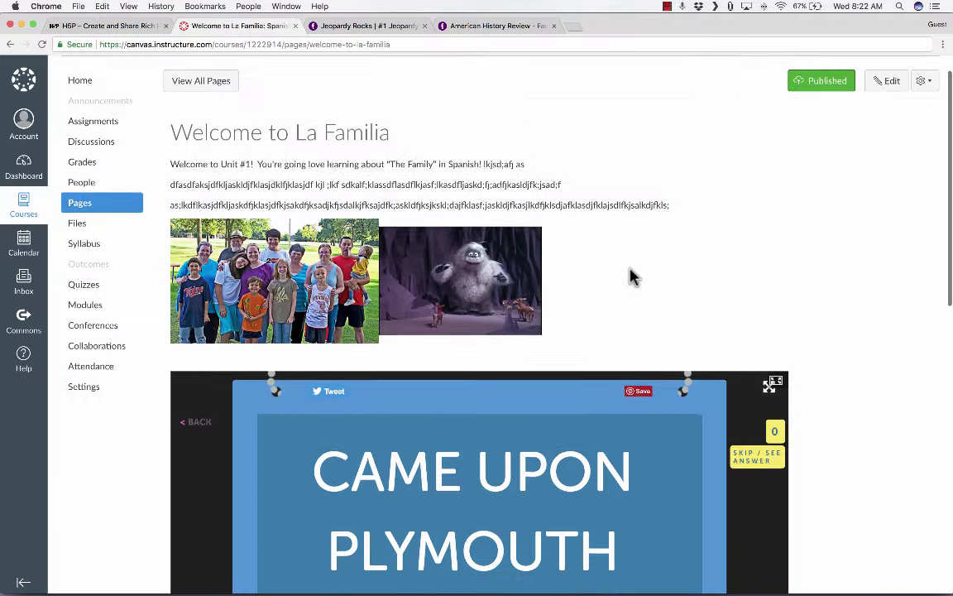
{"action": "scroll", "coordinate": [630, 265], "scroll_direction": "up", "scroll_amount": 10}
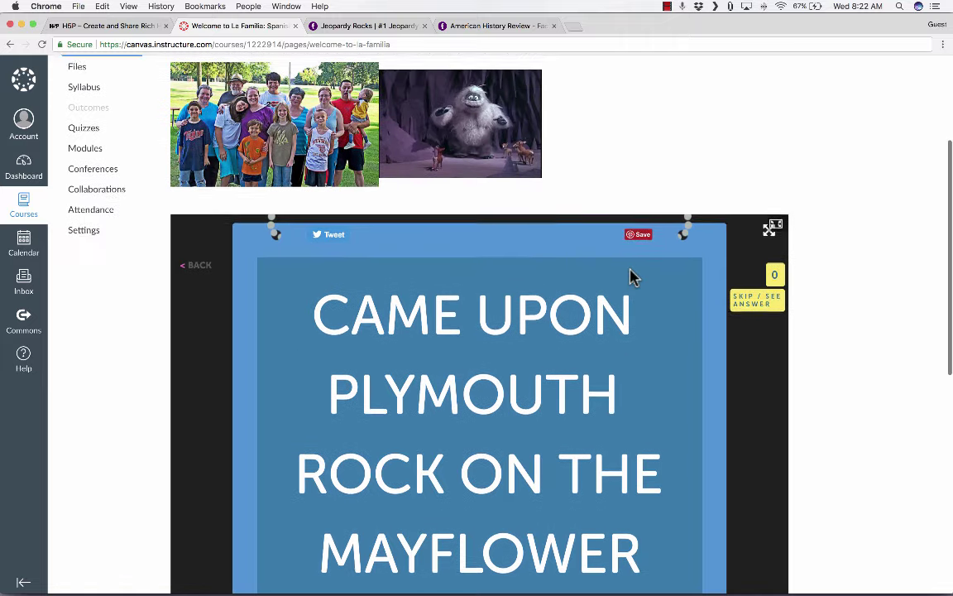